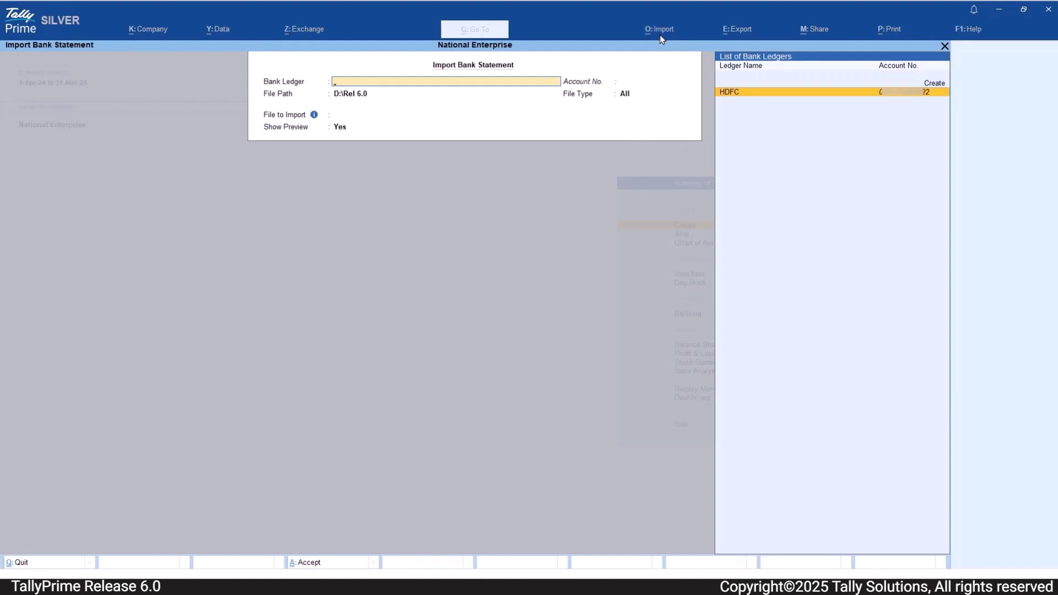
- Import the file HDFC Bank Statement 1st to 31Oct24.xls from D:\Rel 6.0 into the HDFC ledger, using the Supported file type and a preview
key(Return)
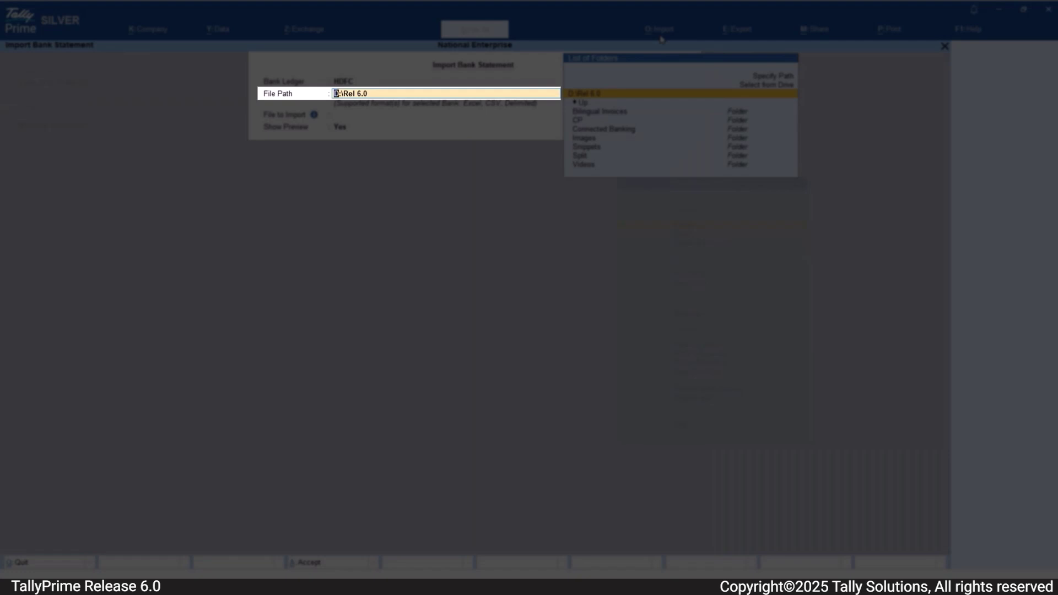
key(Return)
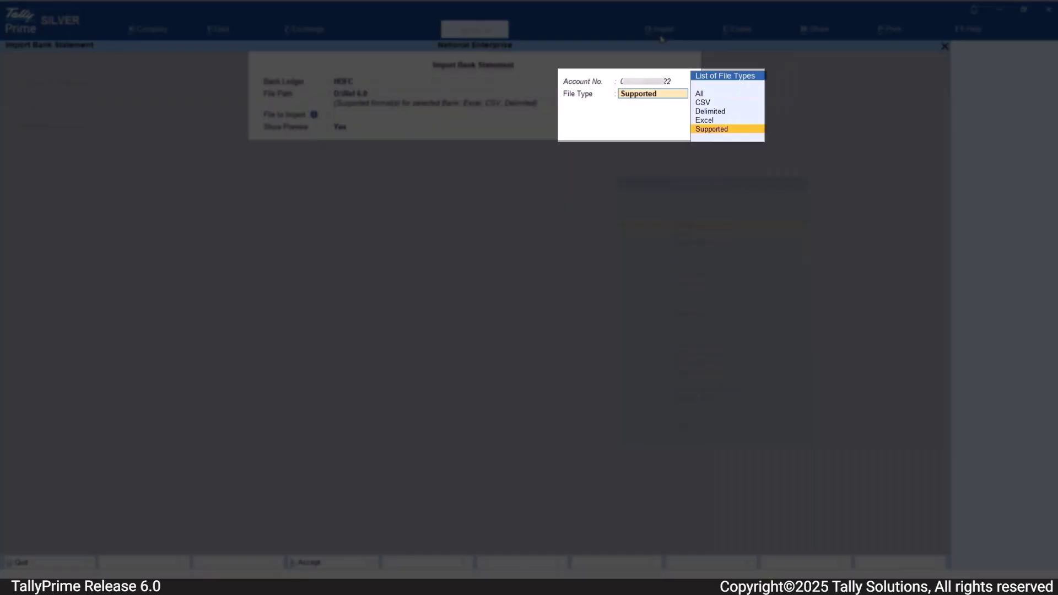
key(Return)
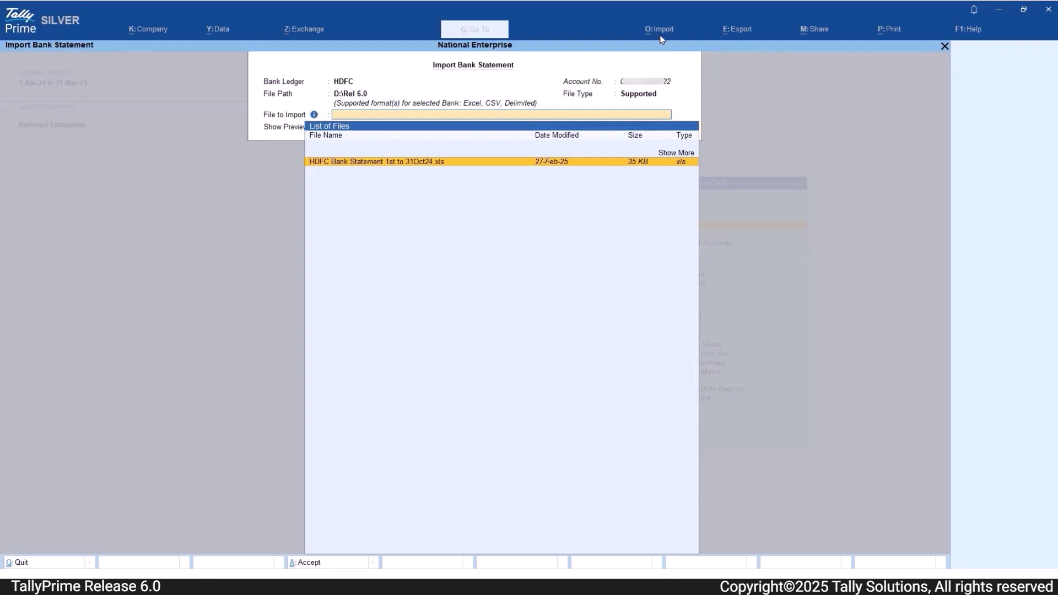
key(Return)
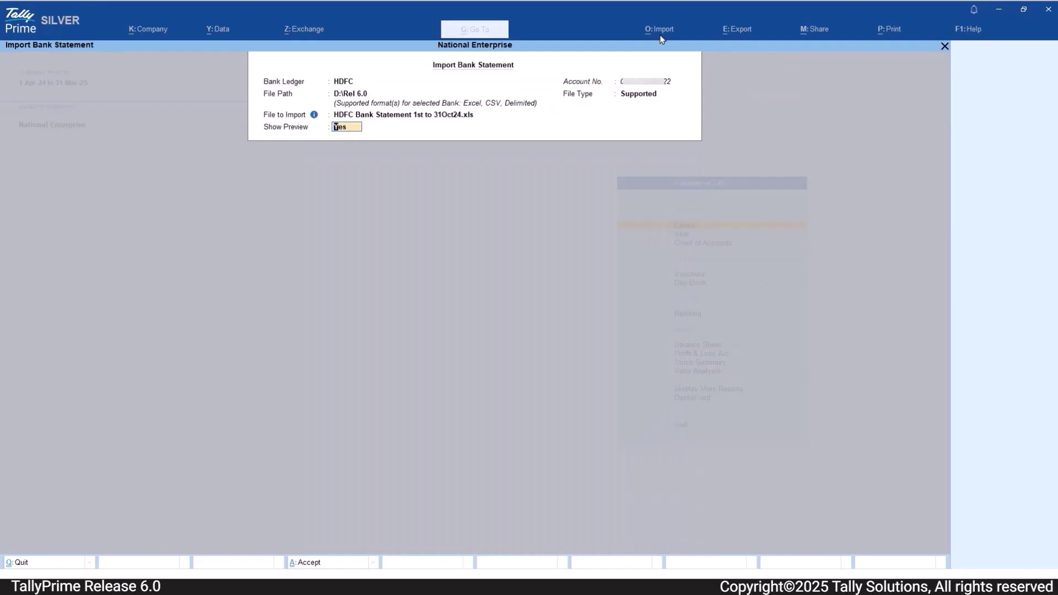
key(Return)
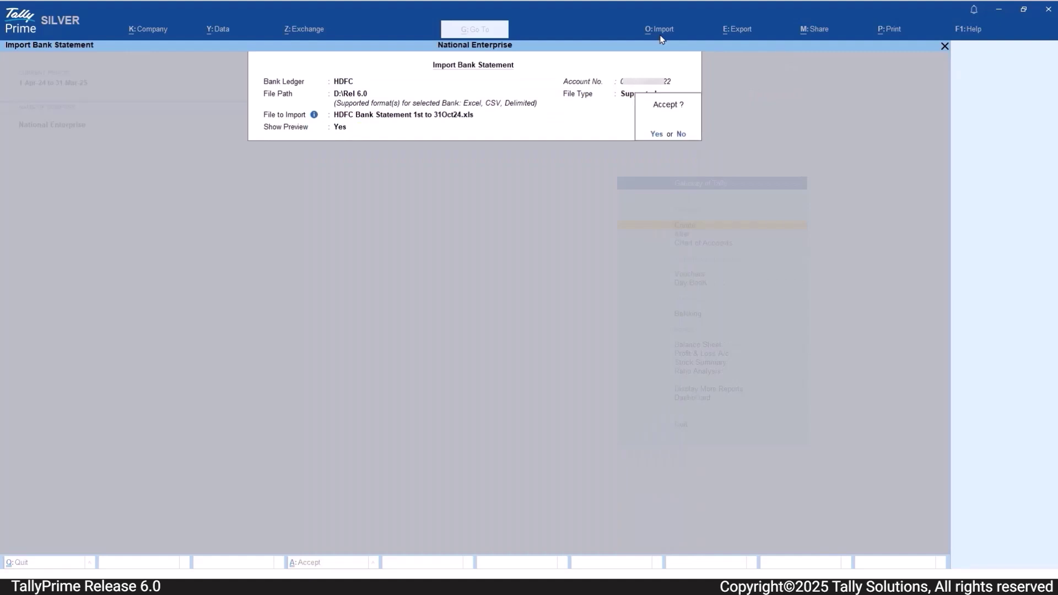
key(Return)
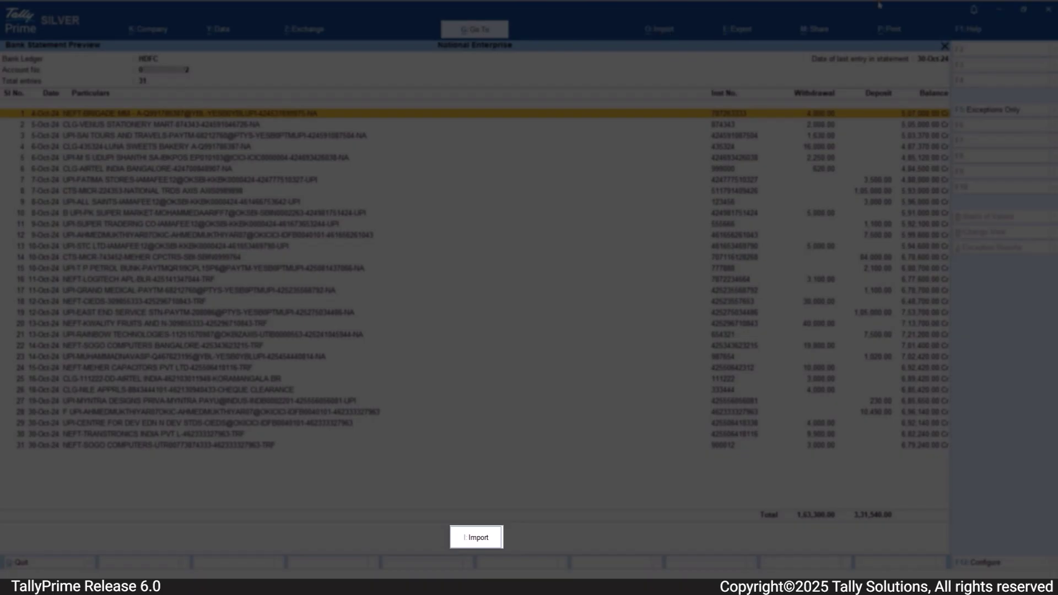
click(469, 543)
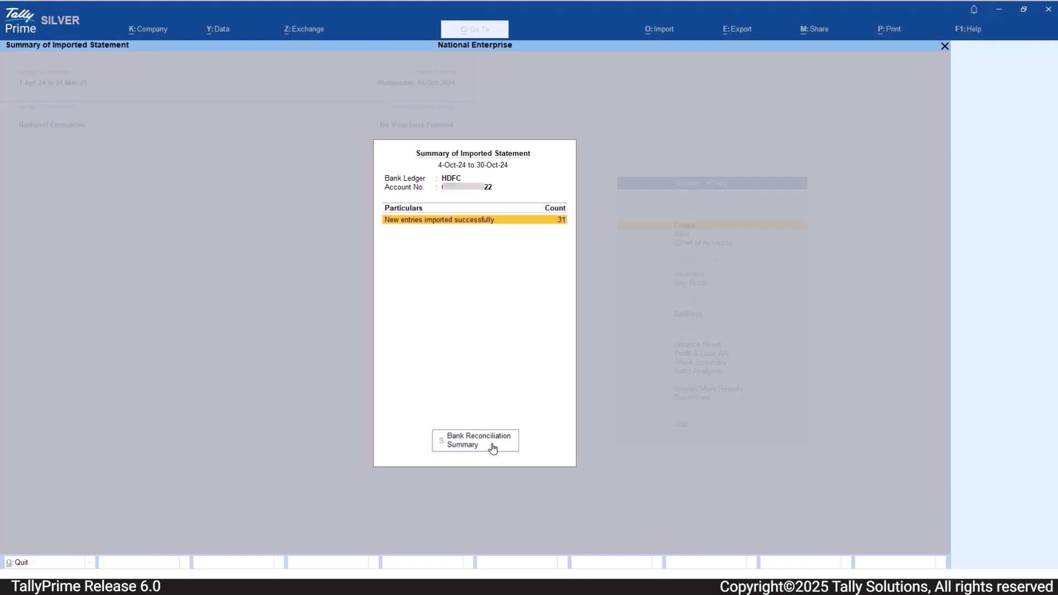
- Go to Banking Activities and open the HDFC unreconciled transactions from 1-Oct-24 till date
key(Escape)
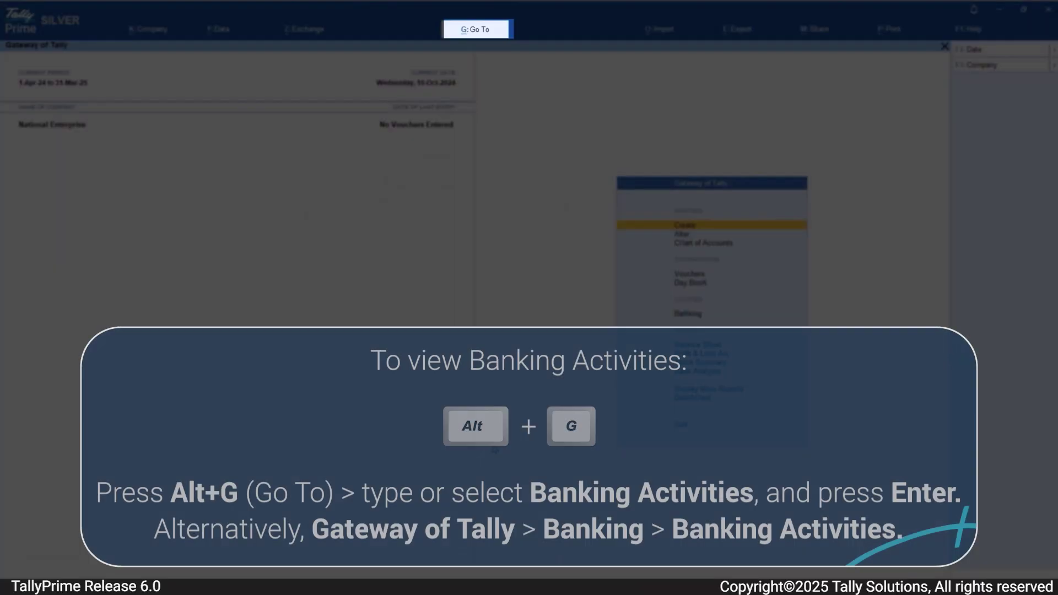
key(alt+g)
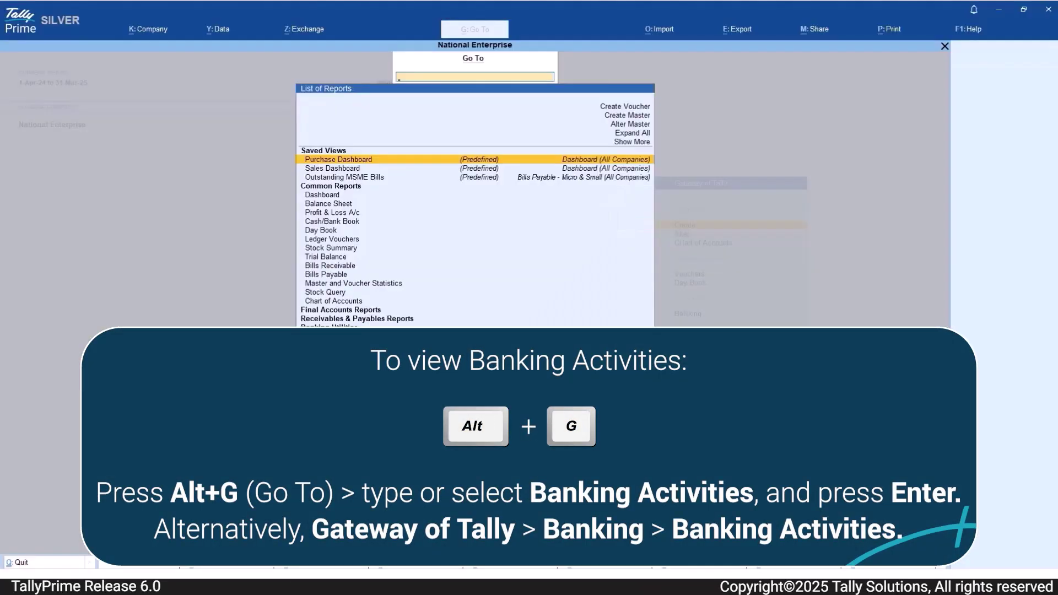
text(Banking)
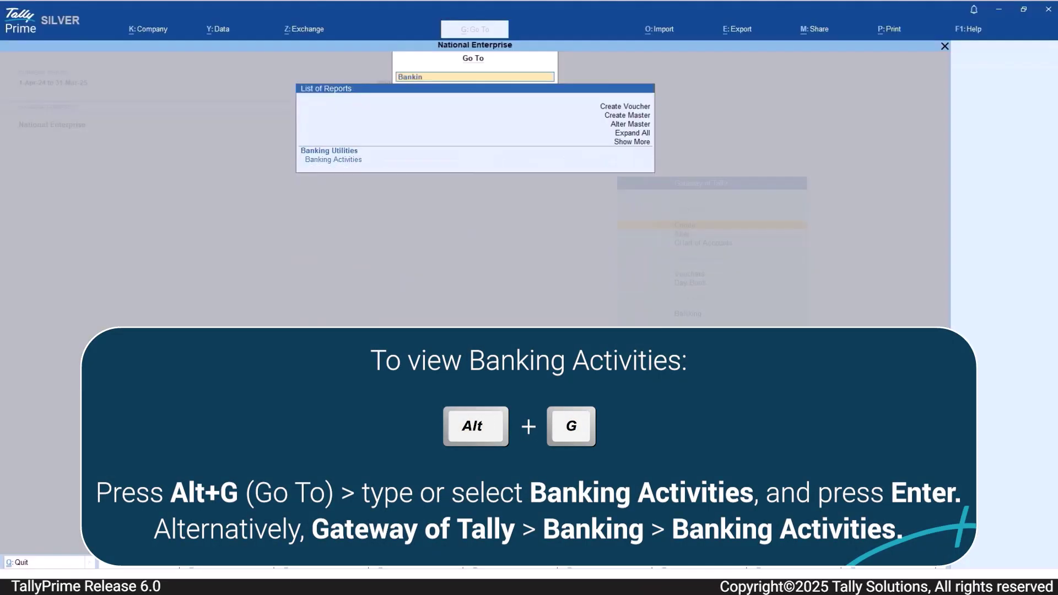
key(Down)
key(Down)
key(Return)
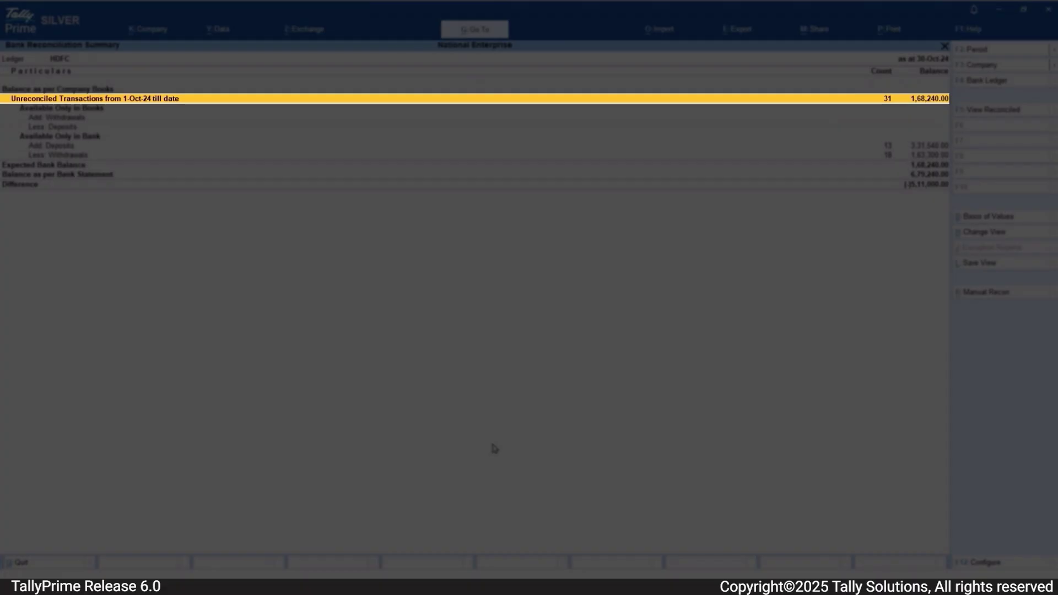
key(Return)
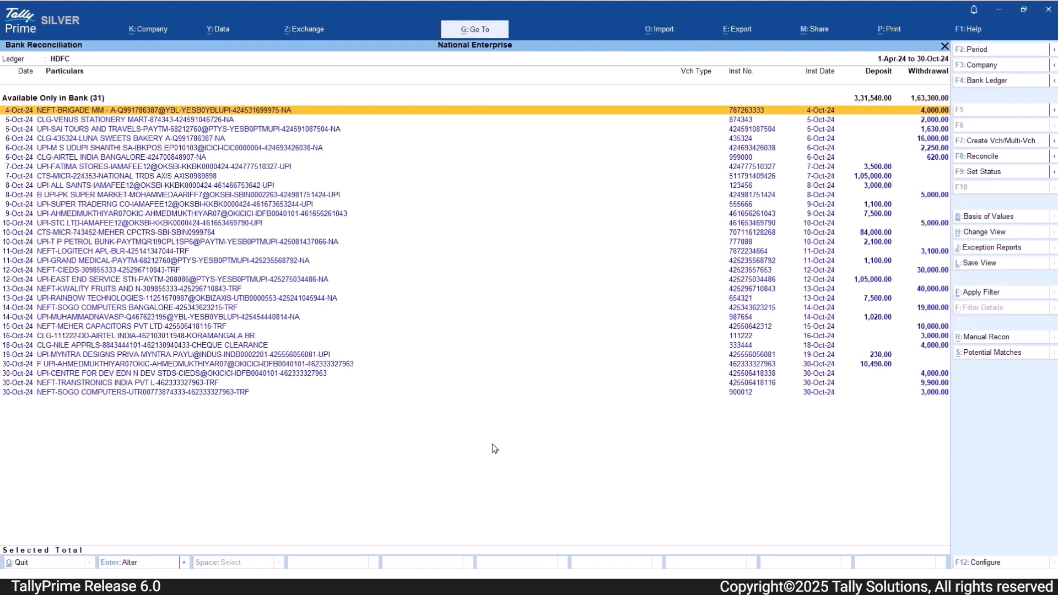
- Select the first three bank-only entries, dated 4-Oct-24 and 5-Oct-24, and start creating multiple vouchers for them
key(space)
key(space)
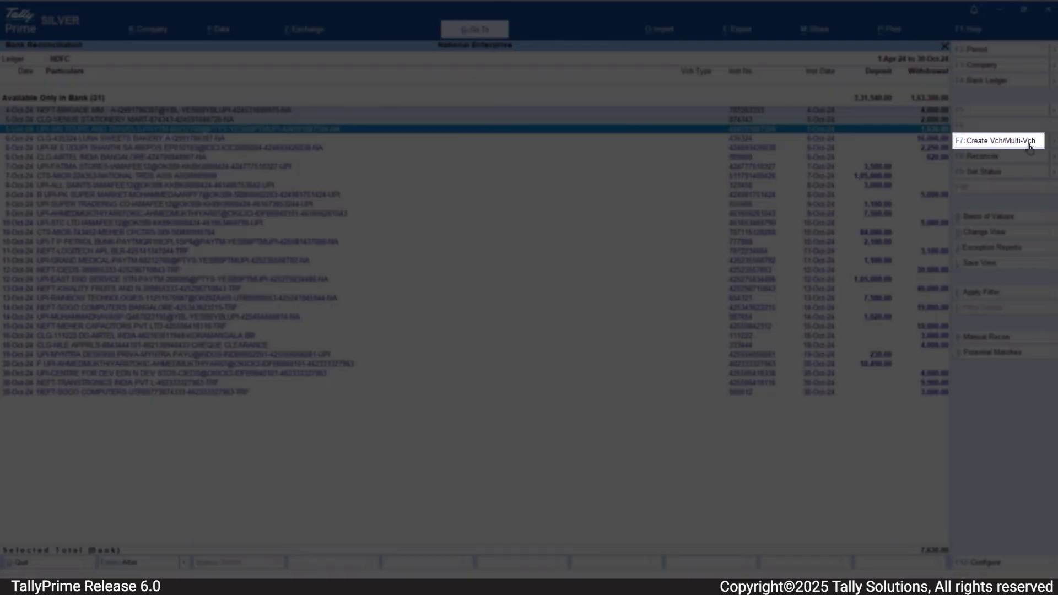
click(1030, 145)
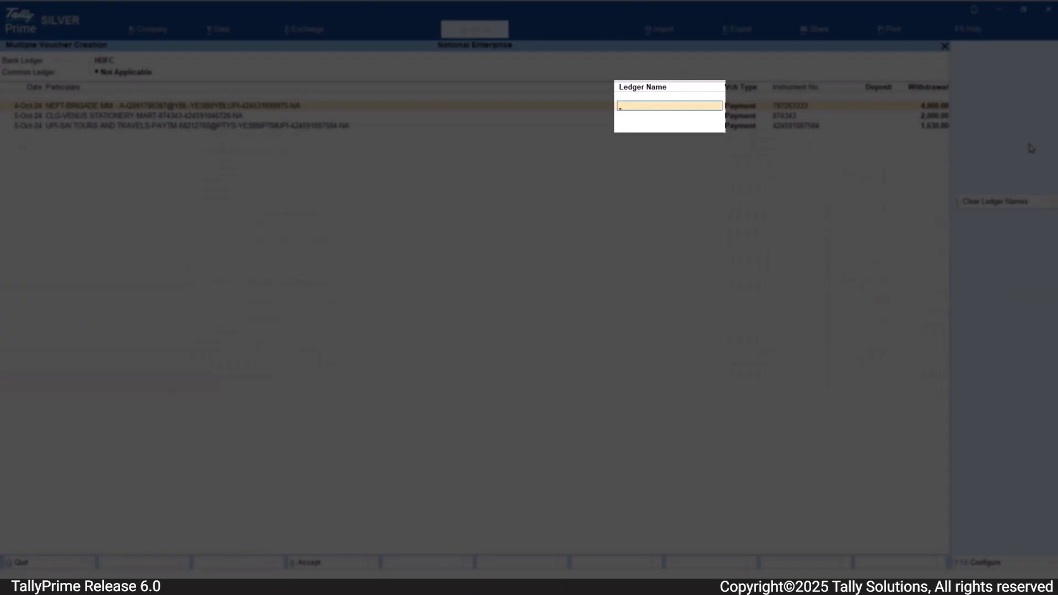
- Assign the Staff Welfare ledger to the 4-Oct-24 payment and the Stationery ledger to the Venus Stationery Mart payment
text(Sta)
key(Return)
text(Sta)
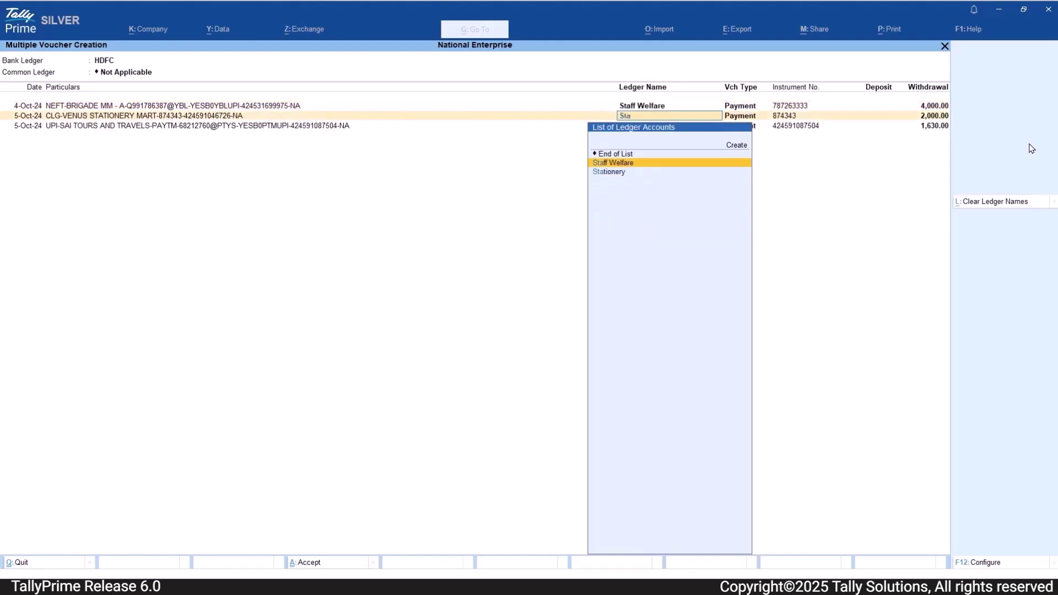
key(Down)
key(Return)
- Assign the Travelling Expenses ledger to the Sai Tours and Travels payment and accept the creation of the vouchers
text(T)
key(Up)
key(Up)
key(Up)
key(Up)
key(Up)
key(Up)
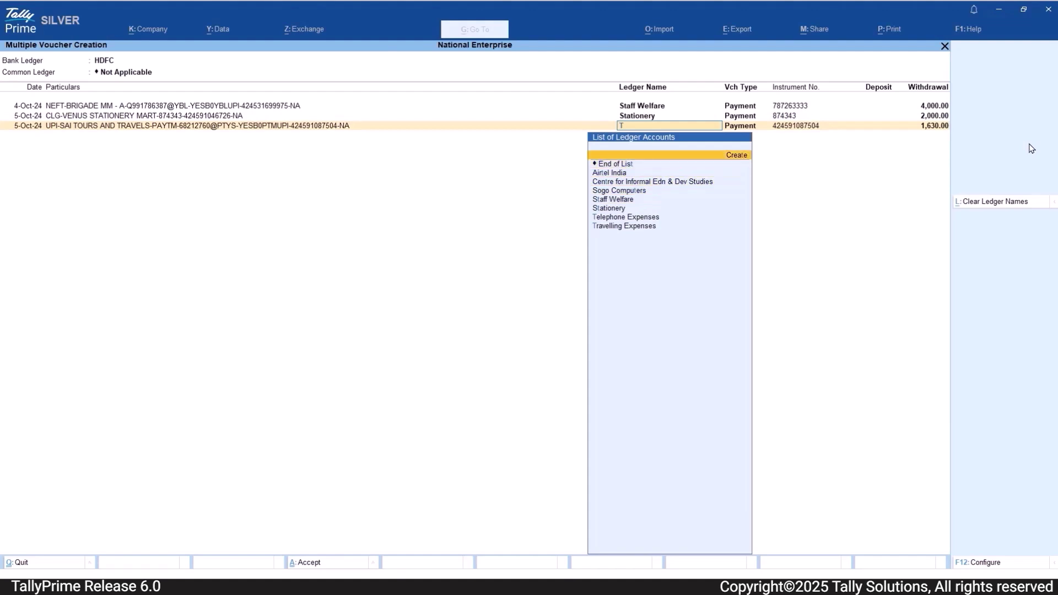
key(Down)
key(Down)
key(Down)
key(Down)
key(Down)
key(Down)
key(Down)
key(Down)
key(Down)
key(Down)
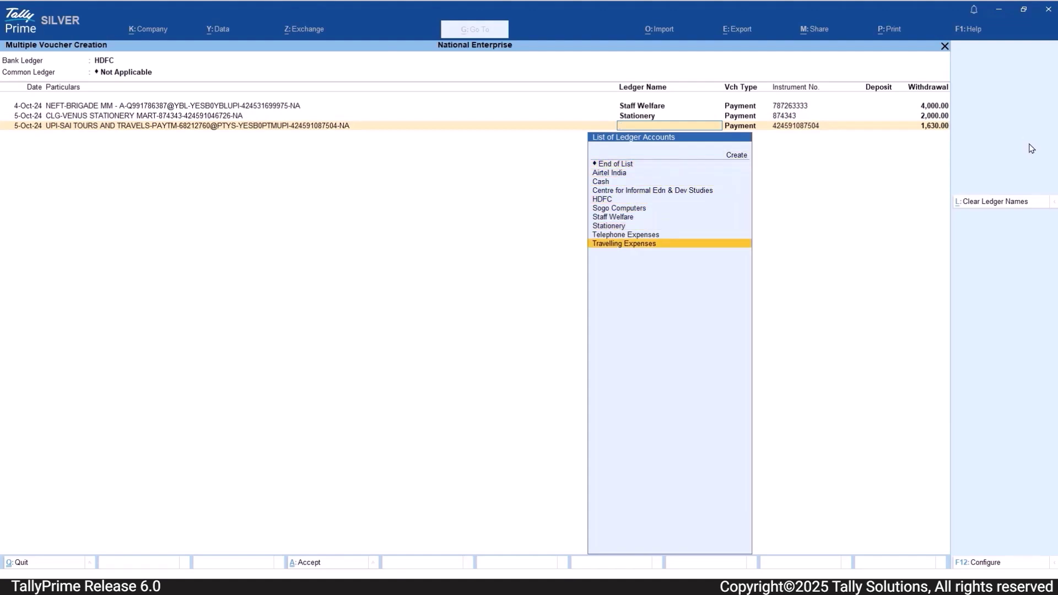
key(Return)
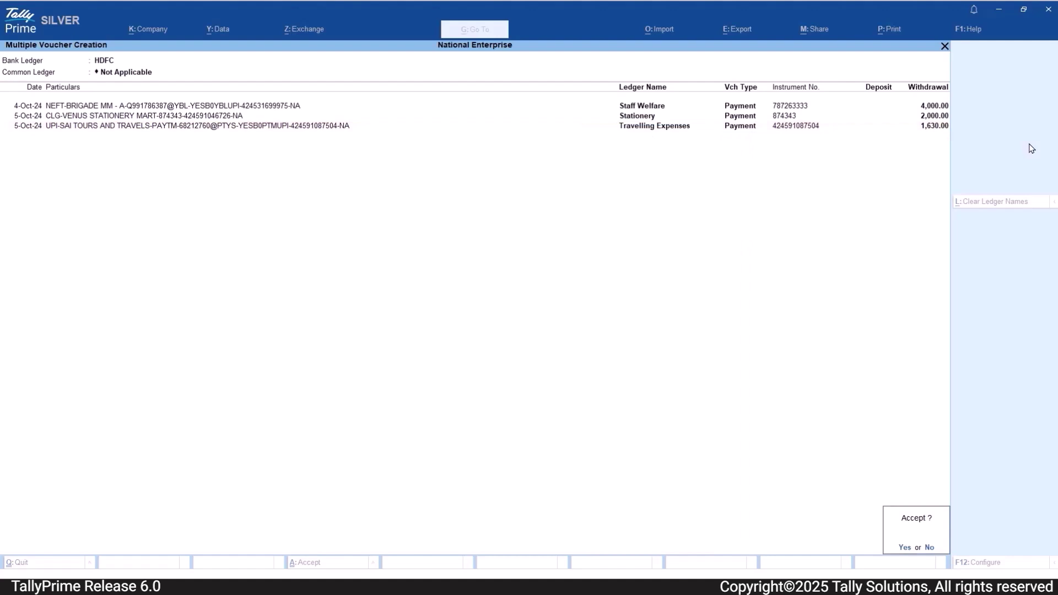
key(Return)
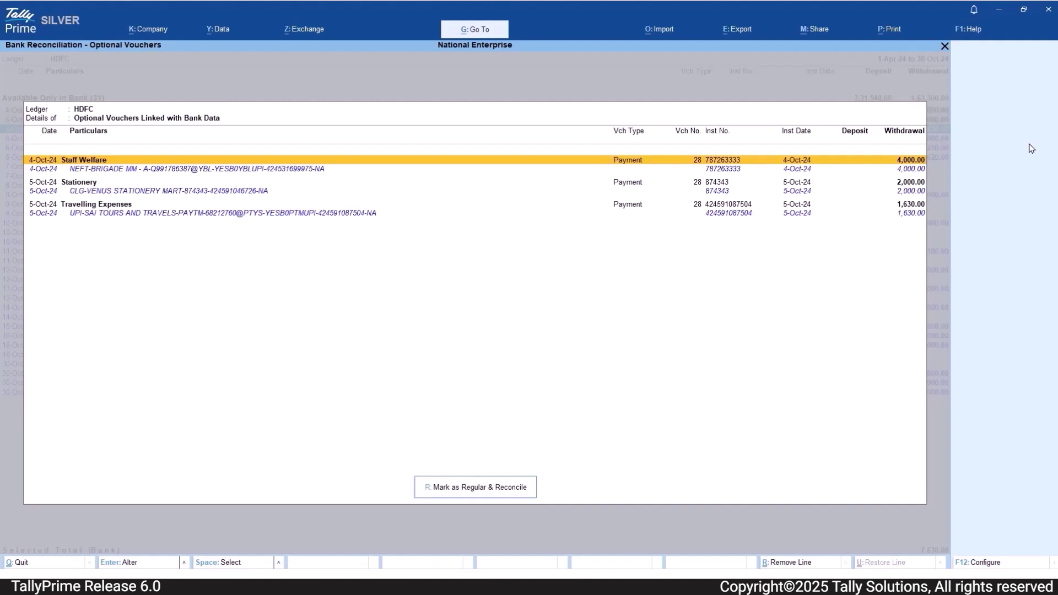
- Mark the Staff Welfare and Stationery optional vouchers as regular and reconcile them
key(space)
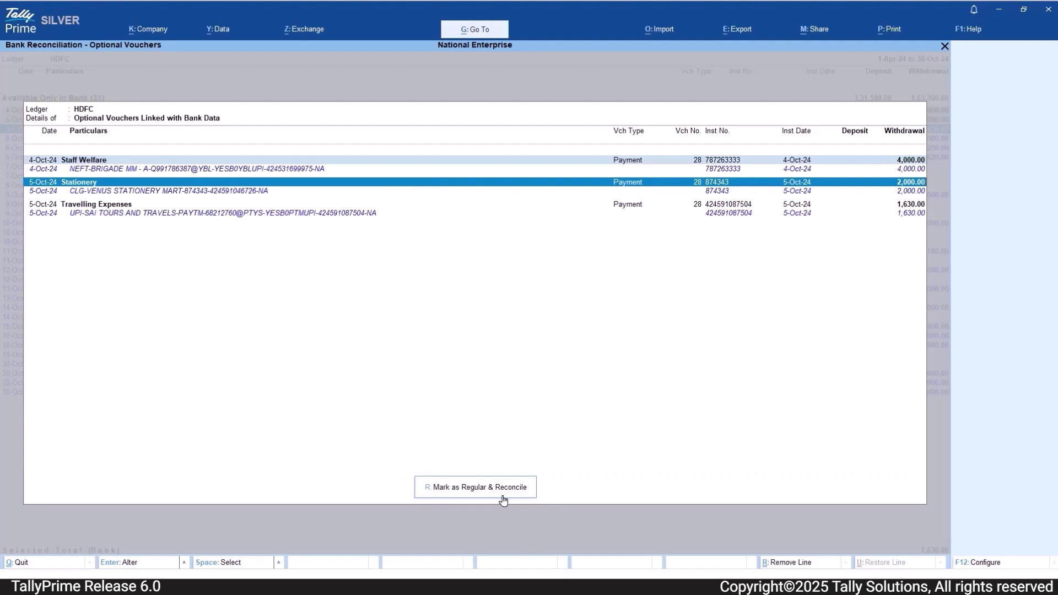
click(502, 492)
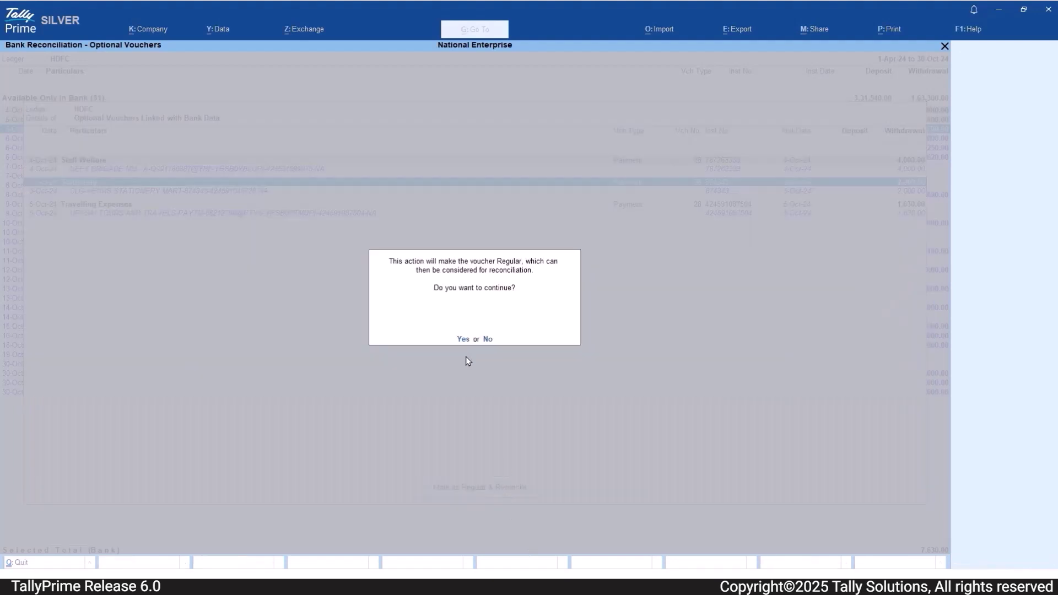
key(Return)
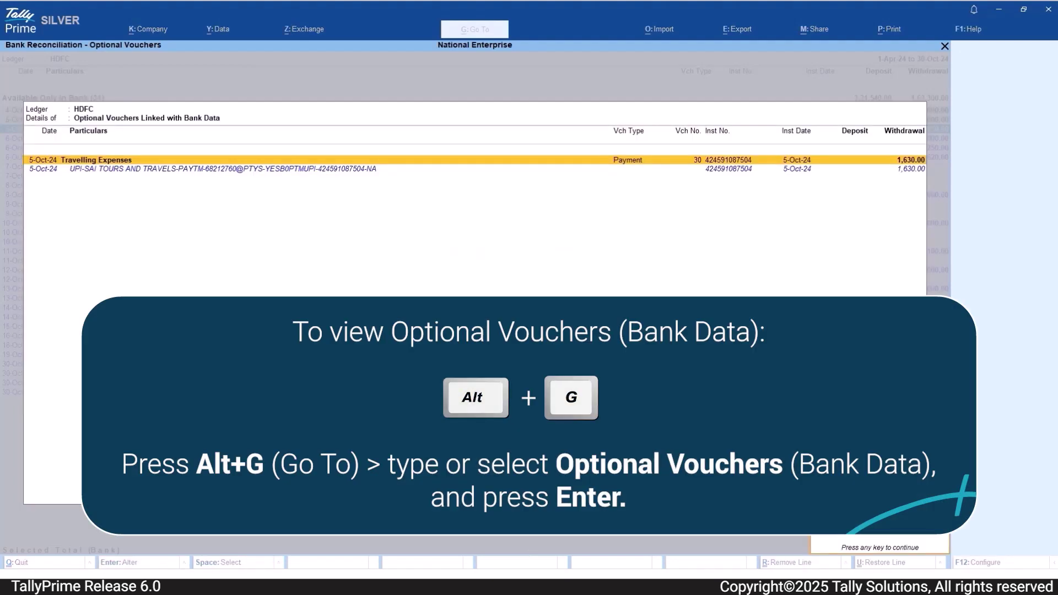
- Leave the reconciliation screens and open the Optional Vouchers (Bank Data) report
key(Escape)
key(Escape)
key(alt+g)
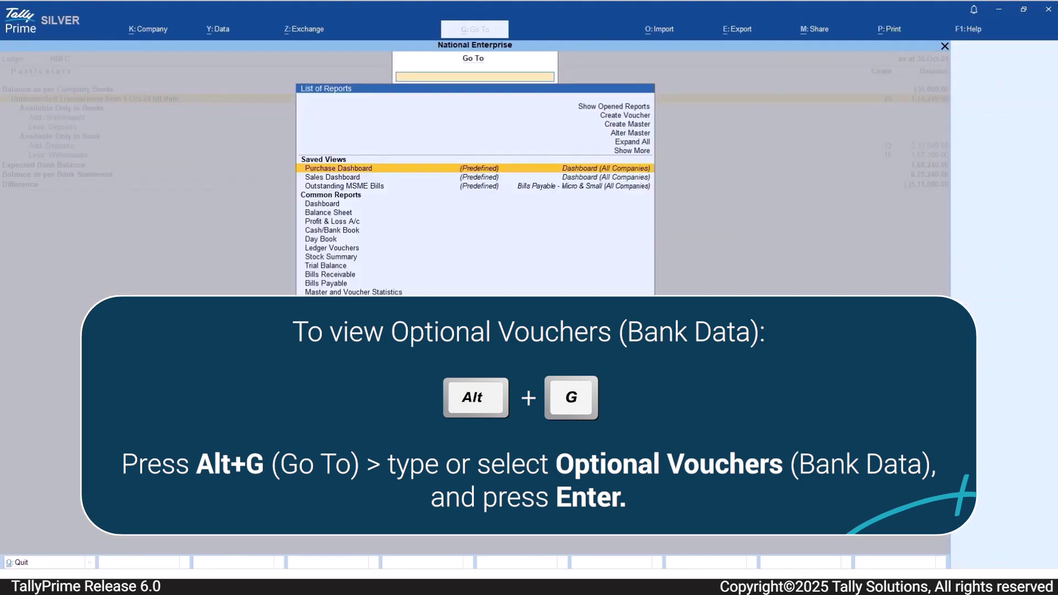
text(Optio)
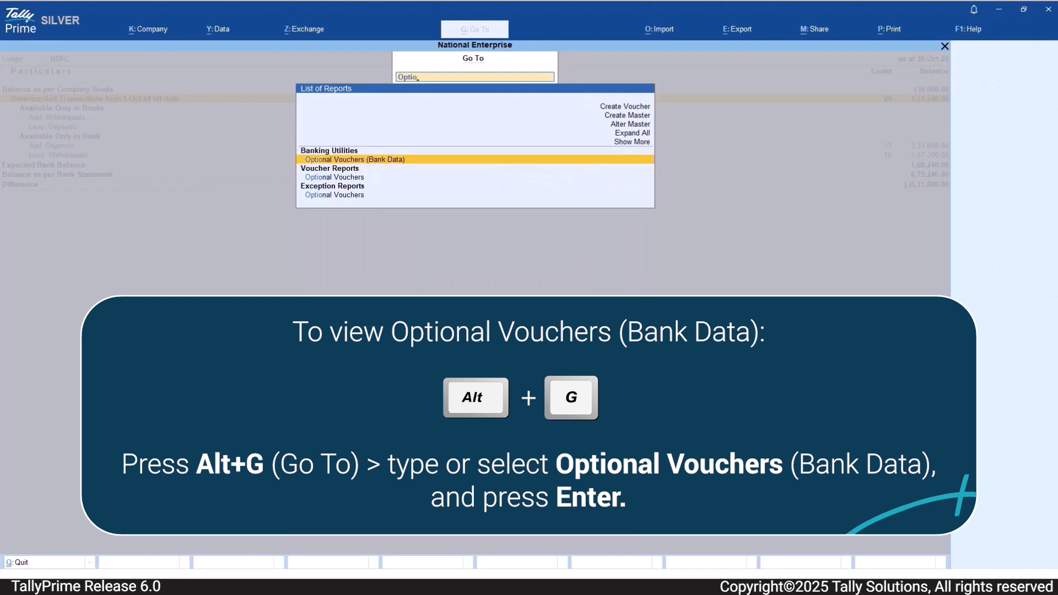
key(Return)
- Mark the Travelling Expenses optional voucher as regular, reconcile it, and close the report
key(space)
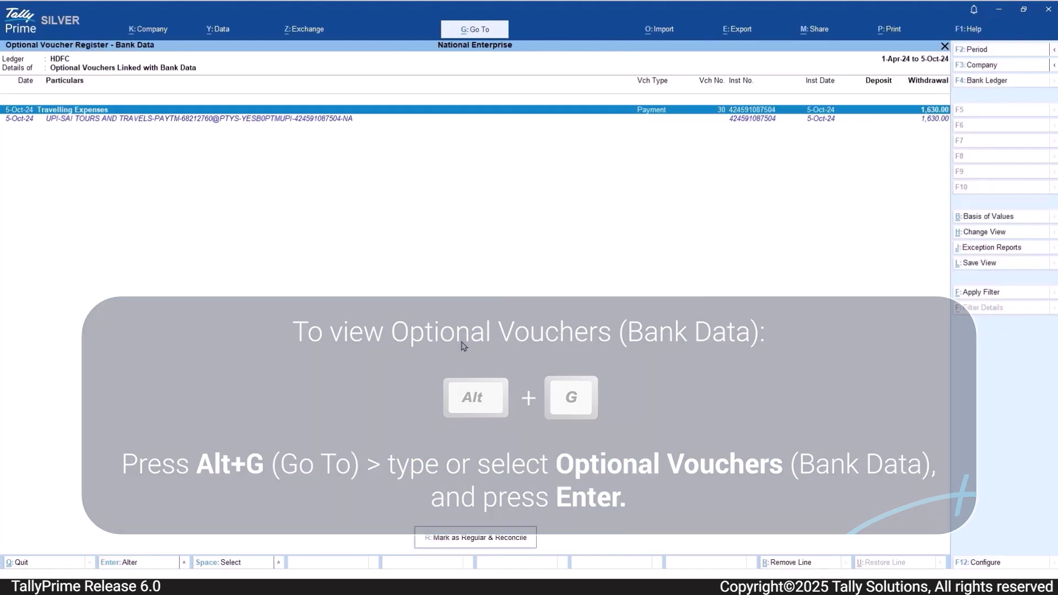
key(ctrl+r)
key(y)
key(Escape)
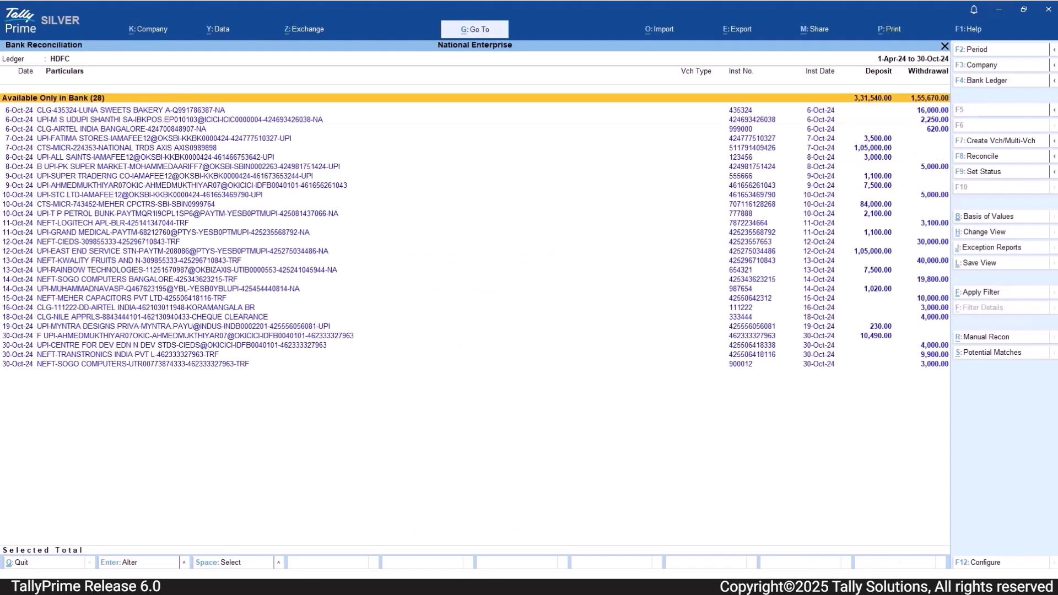
- Select the 12-Oct-24 NEFT-CIEDS and 30-Oct-24 Centre for Dev Edn withdrawals and start creating multiple vouchers for them
key(Down)
key(Down)
key(Down)
key(Down)
key(Down)
key(Down)
key(Down)
key(Down)
key(Down)
key(Down)
key(Down)
key(Down)
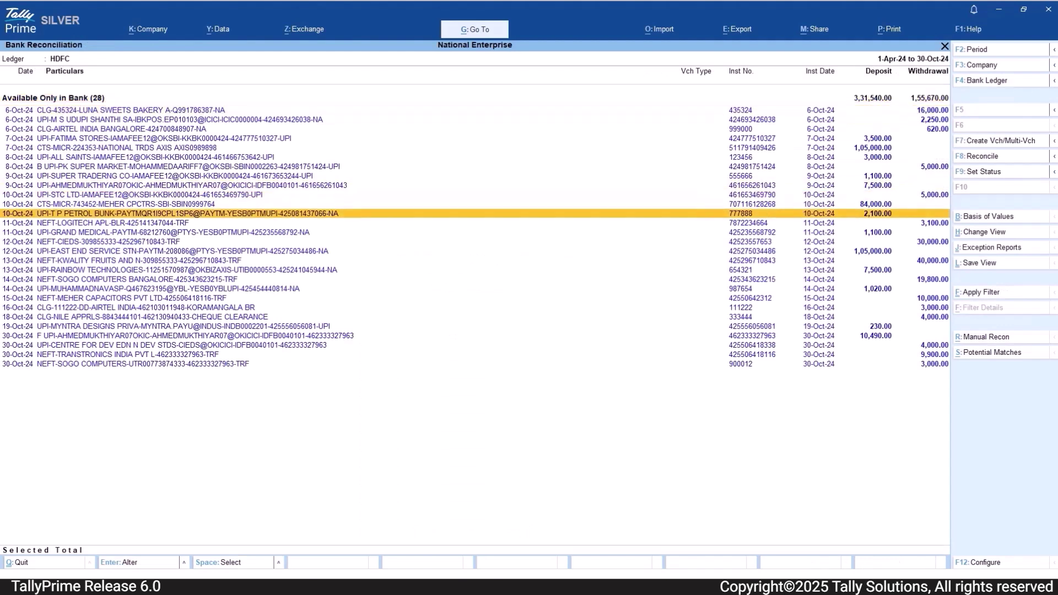
key(Down)
key(Down)
key(Down)
key(space)
key(Down)
key(Down)
key(Down)
key(Down)
key(Down)
key(Down)
key(Down)
key(Down)
key(Down)
key(Down)
key(Down)
key(space)
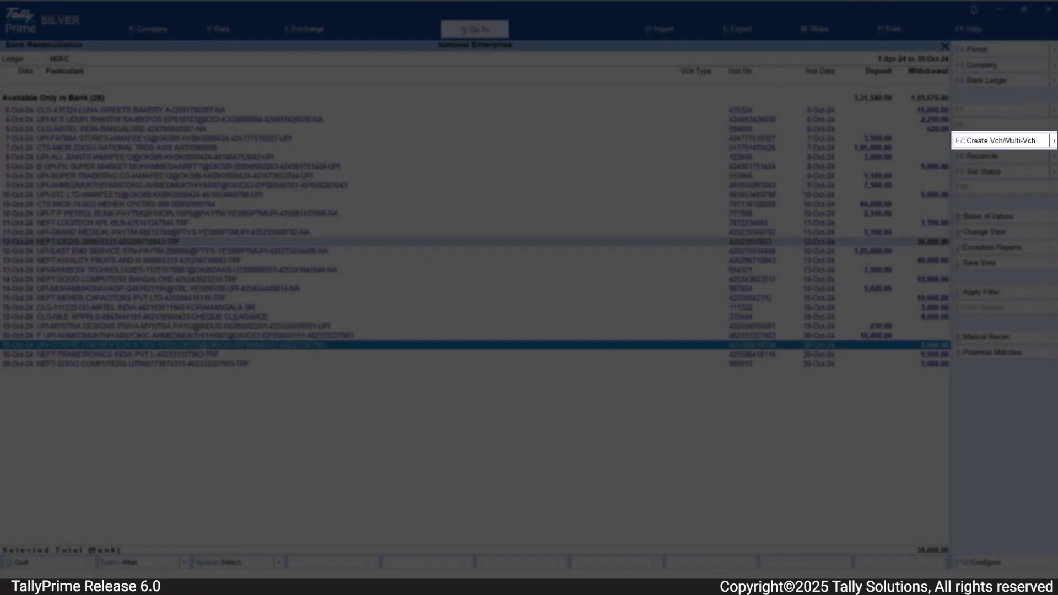
click(1000, 146)
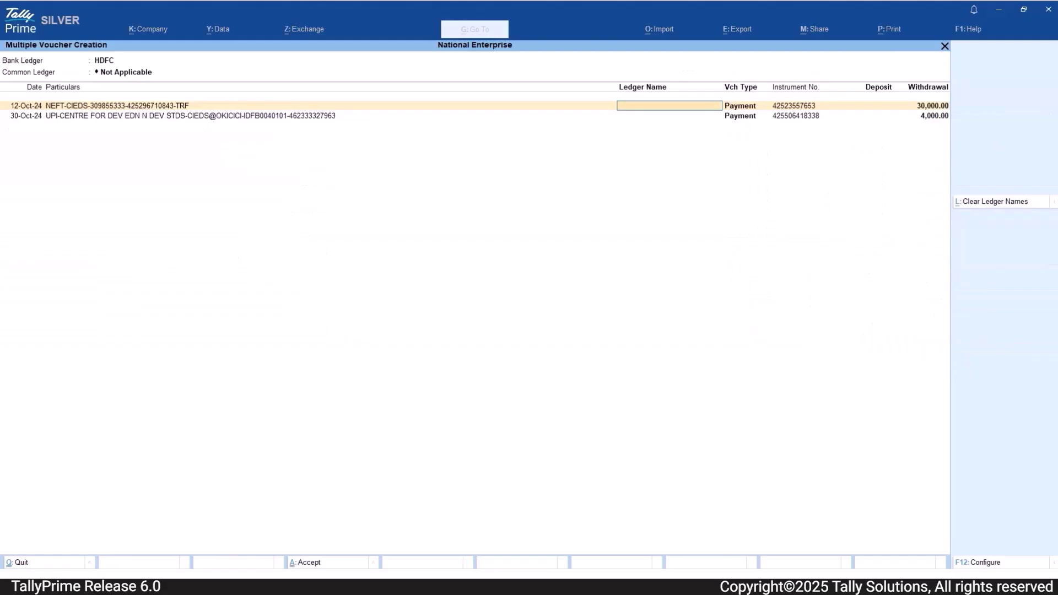
- Set the common ledger to Centre for Informal Edn & Dev Studies for both payments and accept the creation of the vouchers
click(144, 71)
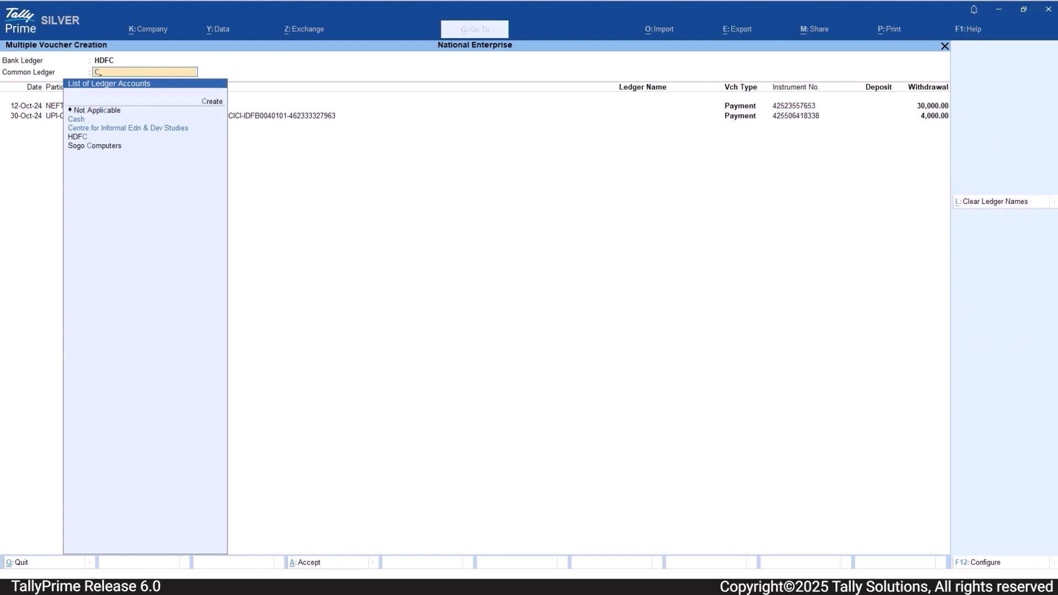
text(C)
key(Return)
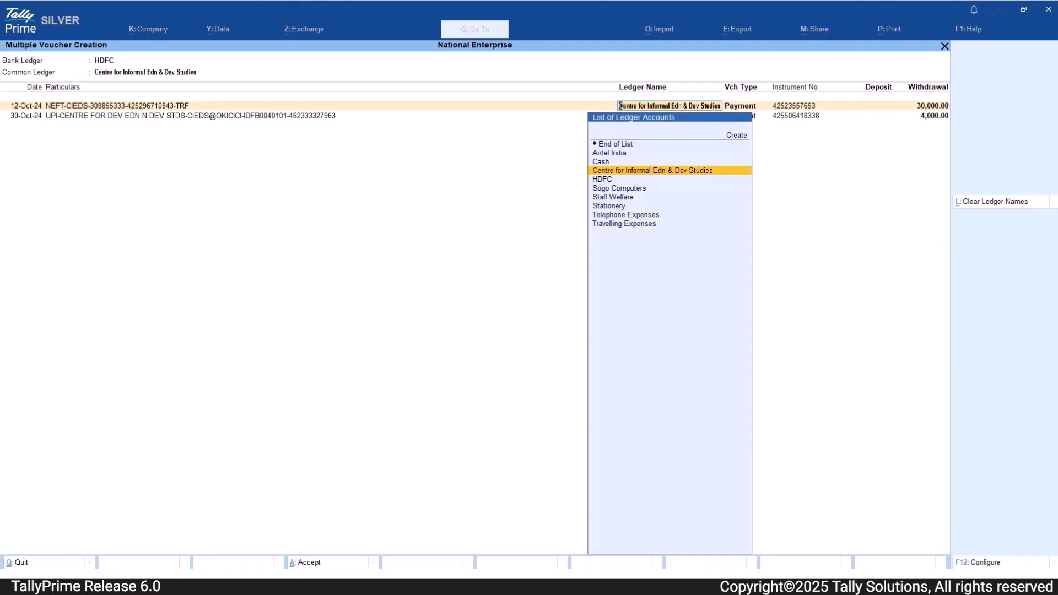
key(Return)
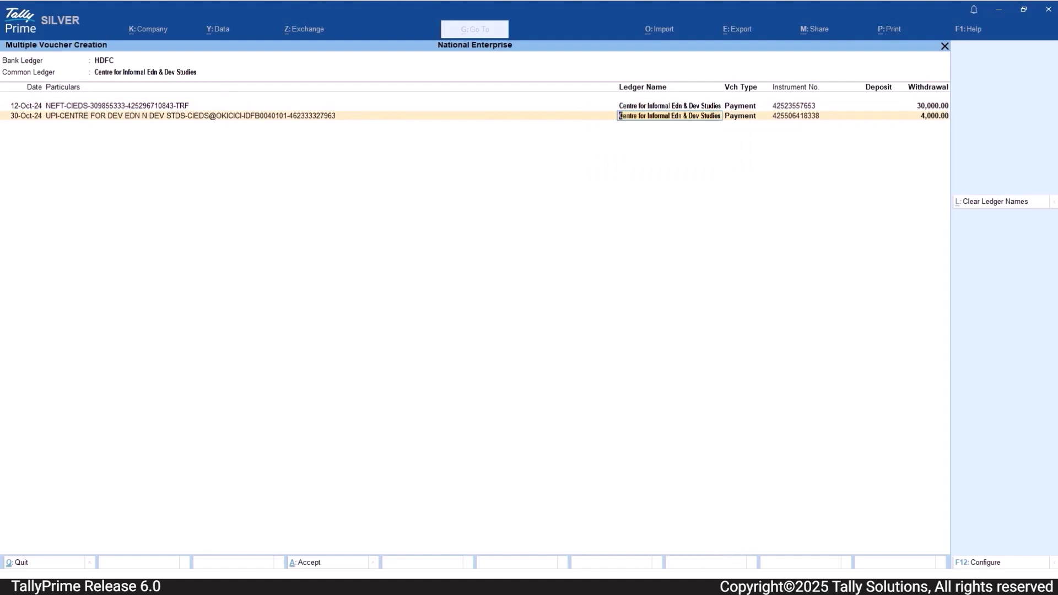
key(Return)
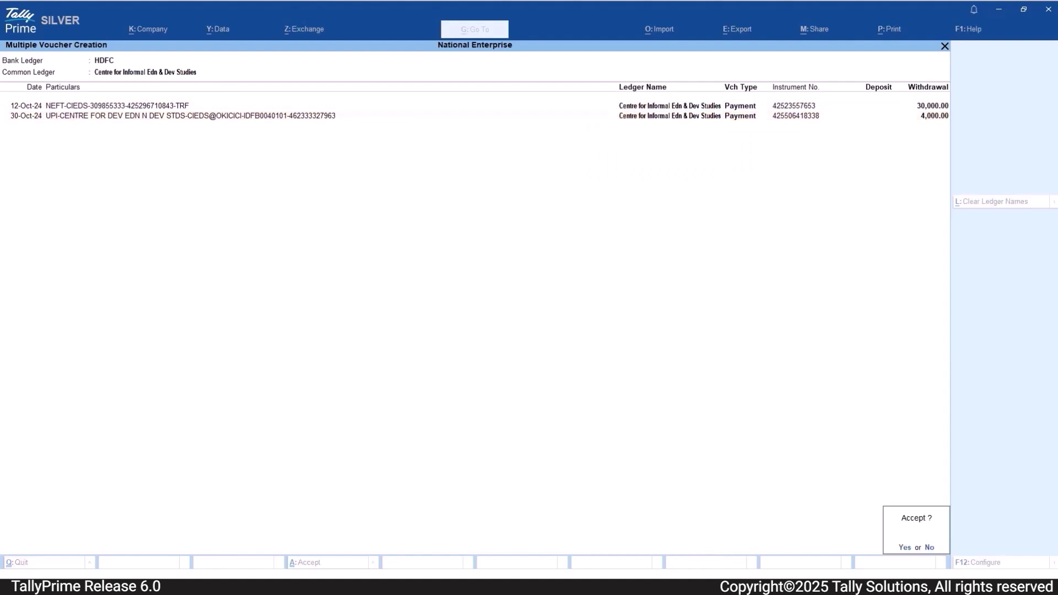
key(Return)
- Open the 12-Oct-24 Centre for Informal Edn & Dev Studies payment and allocate its 30,000.00 bill-wise as On Account
key(Return)
key(Return)
key(Return)
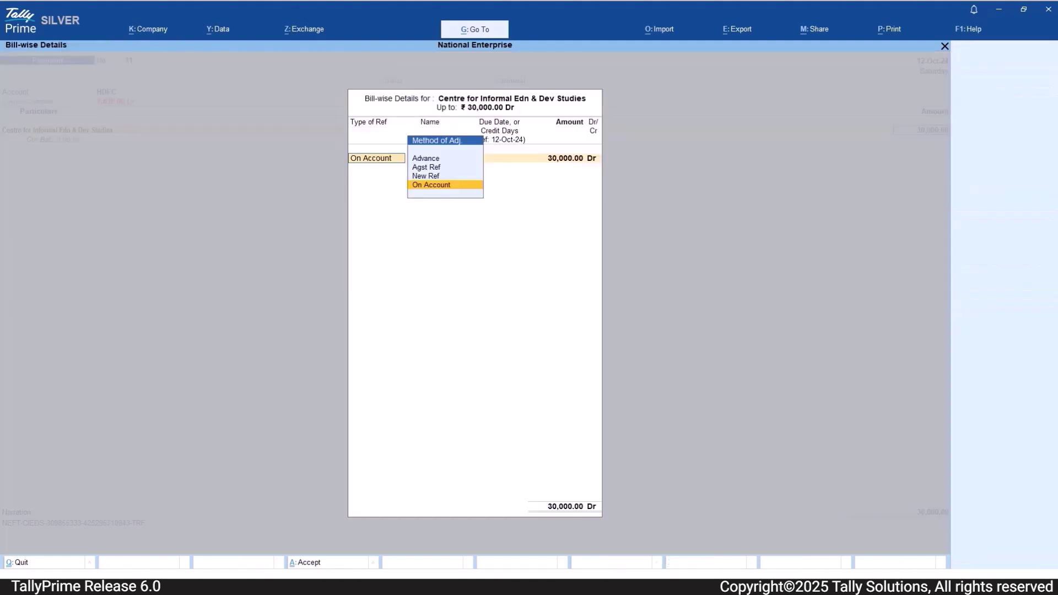
key(Return)
key(Return)
key(Return)
key(Return)
key(Return)
key(Return)
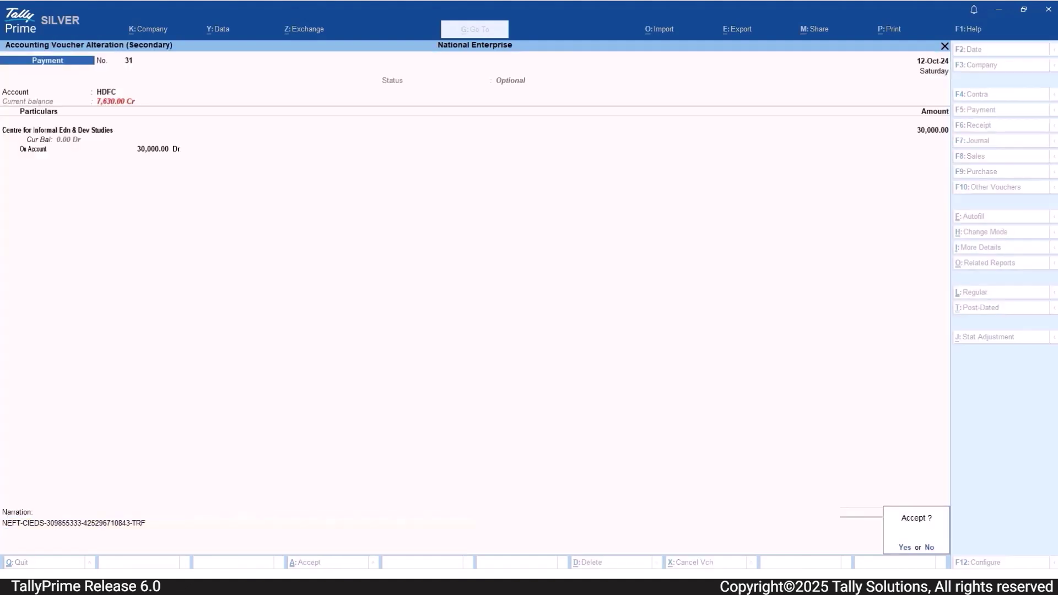
- Mark the two Centre for Informal Edn & Dev Studies optional vouchers as regular and reconcile them
key(space)
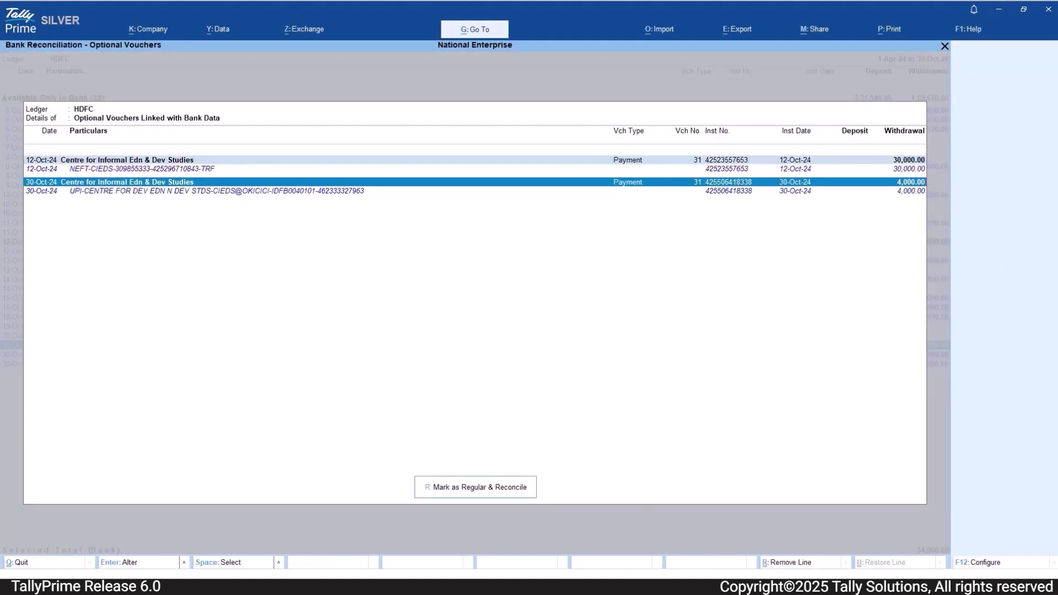
click(492, 489)
click(463, 341)
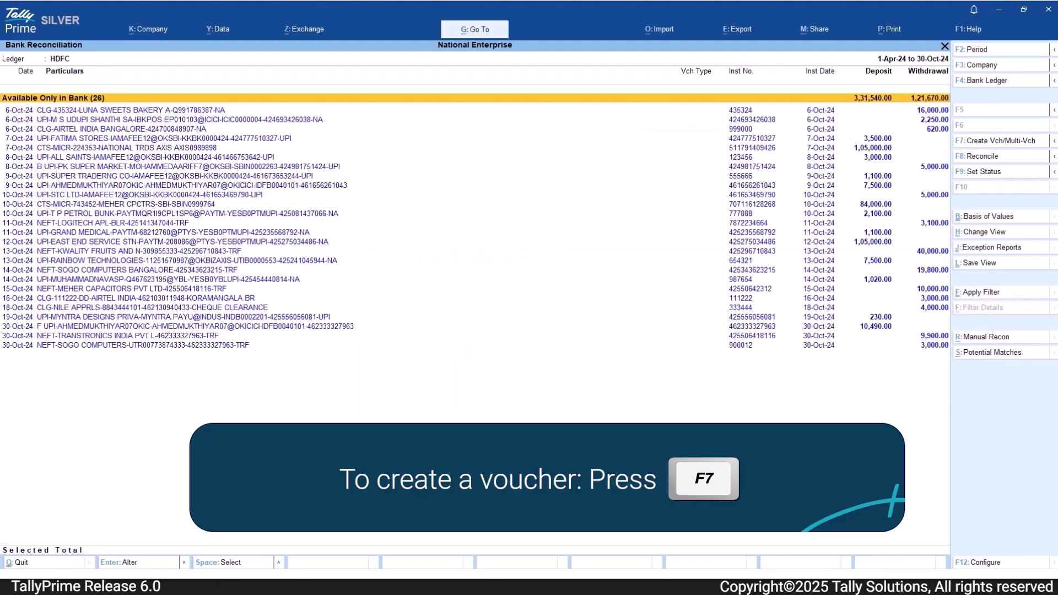
- Start a voucher from the 16-Oct-24 Airtel India Koramangala withdrawal of 3,000.00 in the bank-only entries
key(Down)
key(Down)
key(Down)
key(Down)
key(Down)
key(Down)
key(Down)
key(Down)
key(Down)
key(Down)
key(Down)
key(Down)
key(Down)
key(Down)
key(Down)
key(Down)
key(Down)
key(Down)
key(Down)
key(Down)
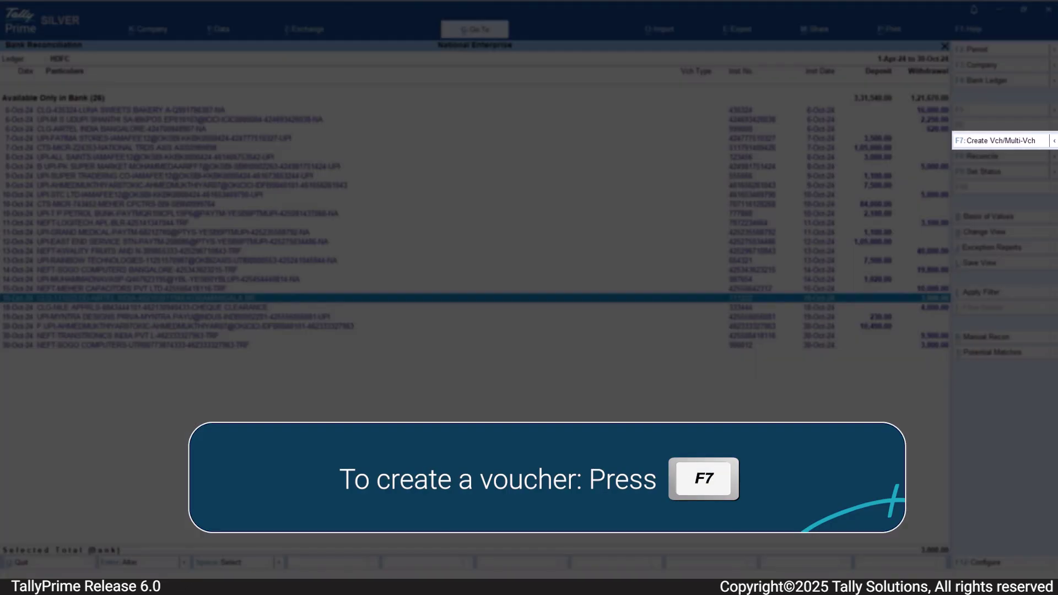
click(1030, 140)
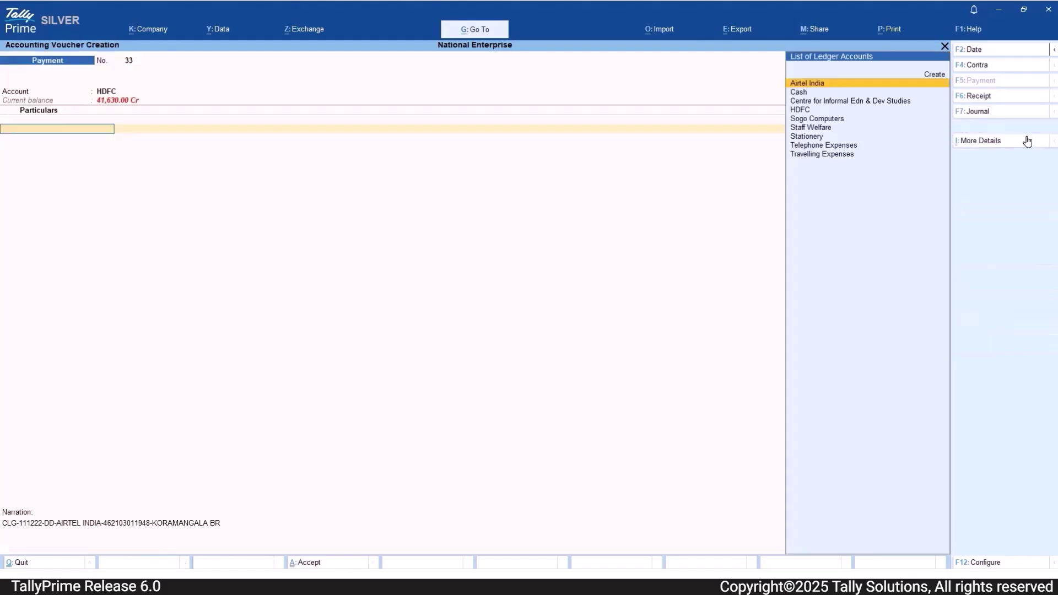
- Assign the payment to the Airtel India ledger, allocate 3,000.00 as On Account, and save the voucher
key(Return)
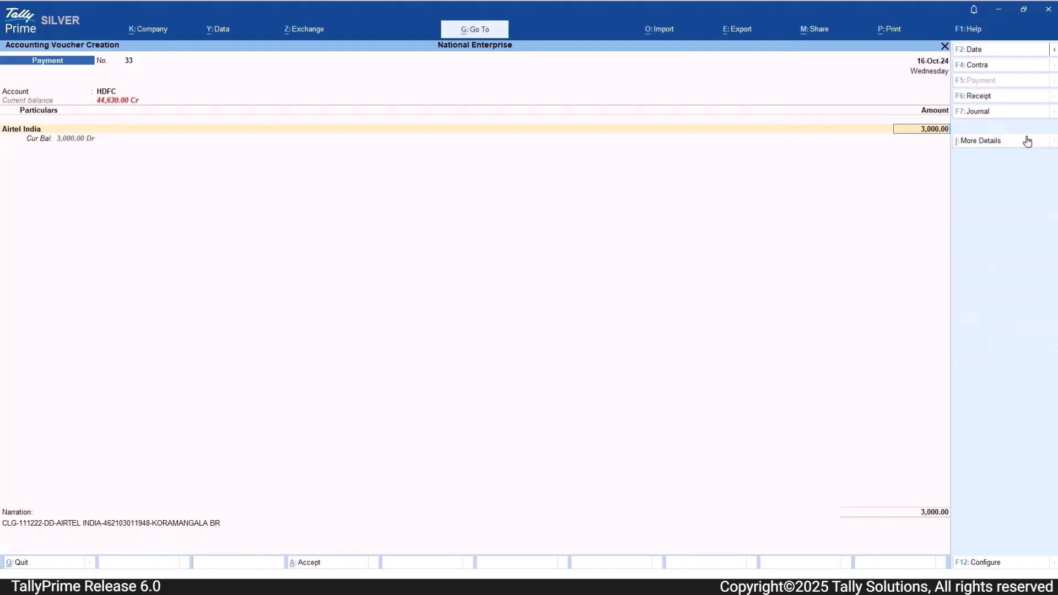
key(Return)
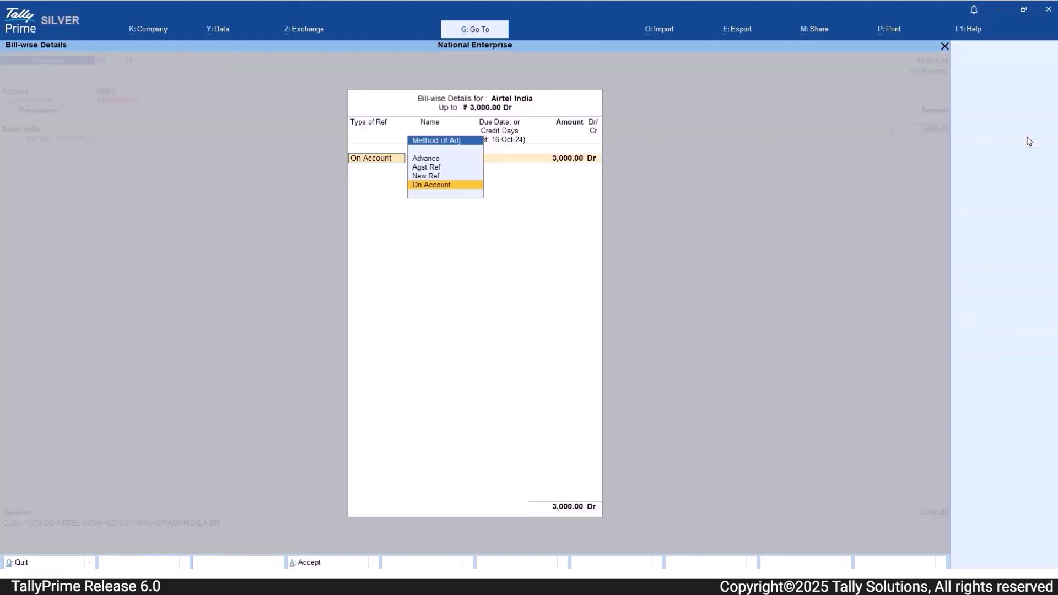
key(Return)
key(Return)
key(Return)
key(Return)
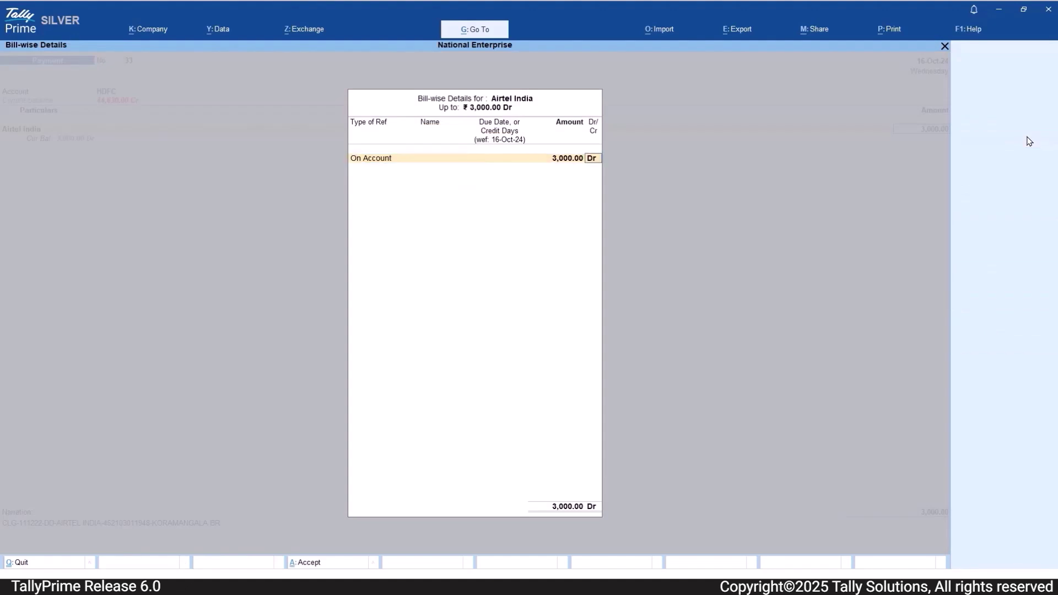
key(Return)
key(Return)
key(Return)
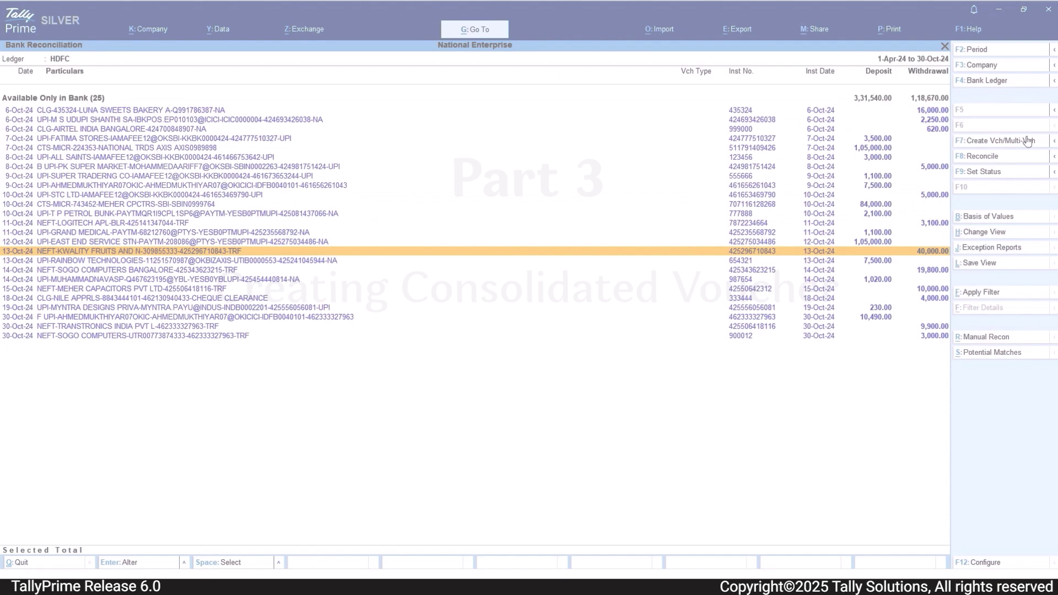
- Select the 14-Oct-24 and 30-Oct-24 NEFT-Sogo Computers withdrawals and start one consolidated voucher for them
key(Down)
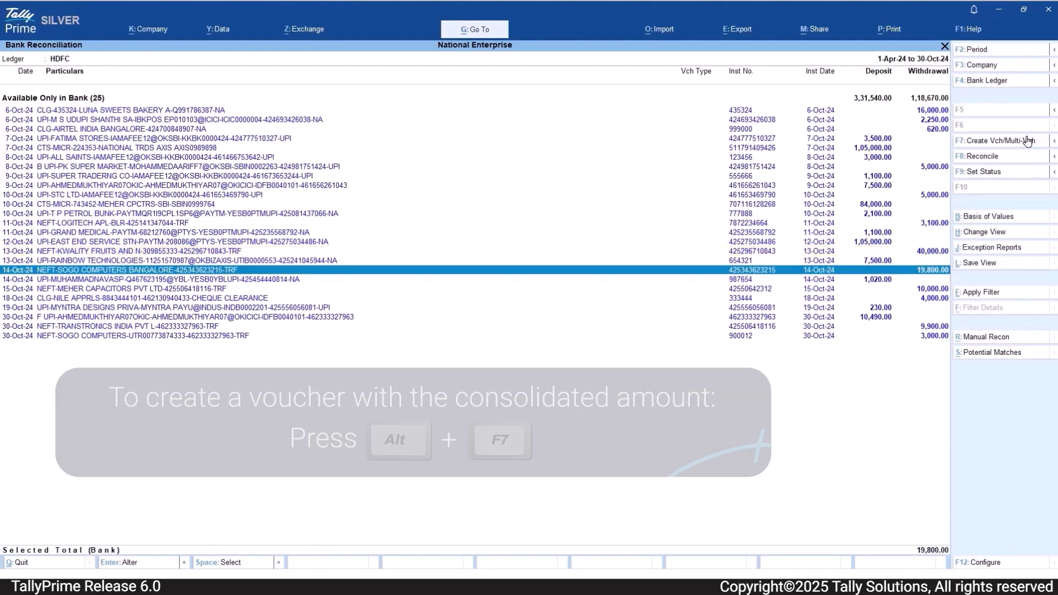
key(space)
key(Down)
key(Down)
key(Down)
key(Down)
key(Down)
key(Down)
key(Down)
key(space)
mouse_move(1028, 141)
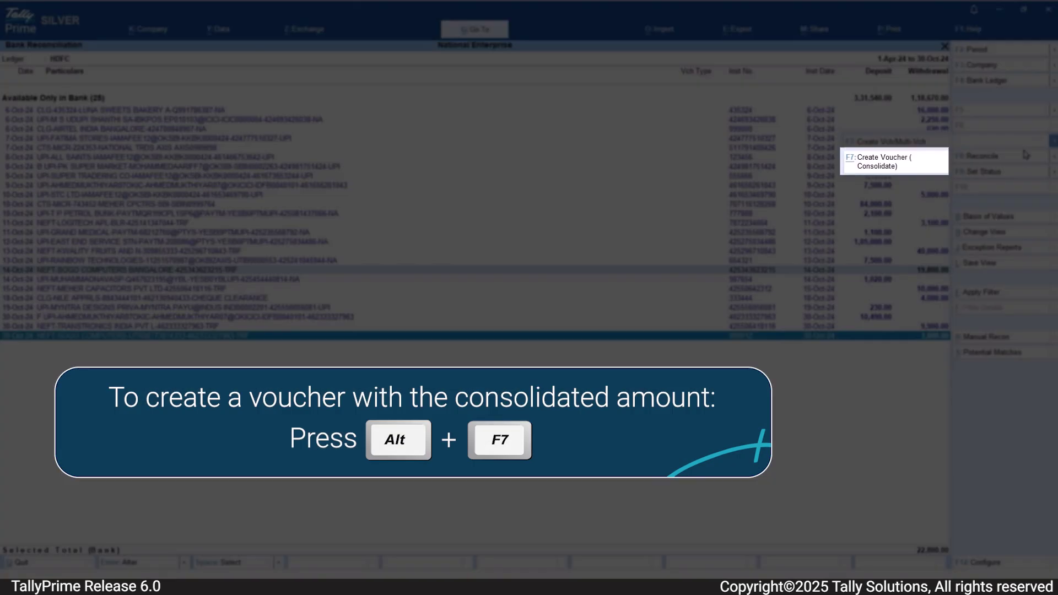
click(919, 166)
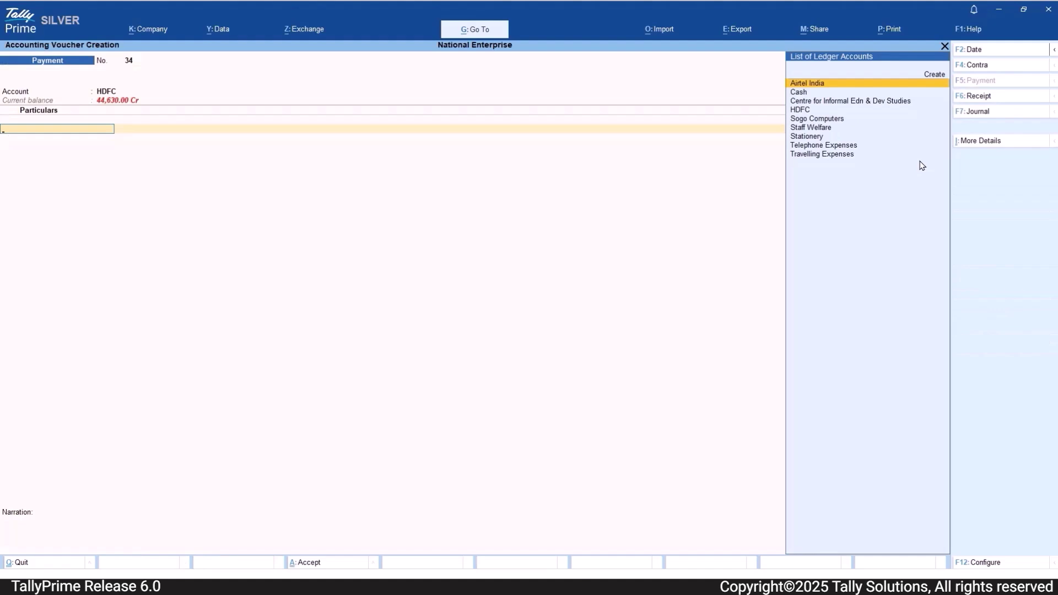
- Assign the consolidated payment to the Sogo Computers ledger, keep the On Account and bank allocations of 22,800.00, and save it
key(Down)
key(Down)
key(Down)
key(Down)
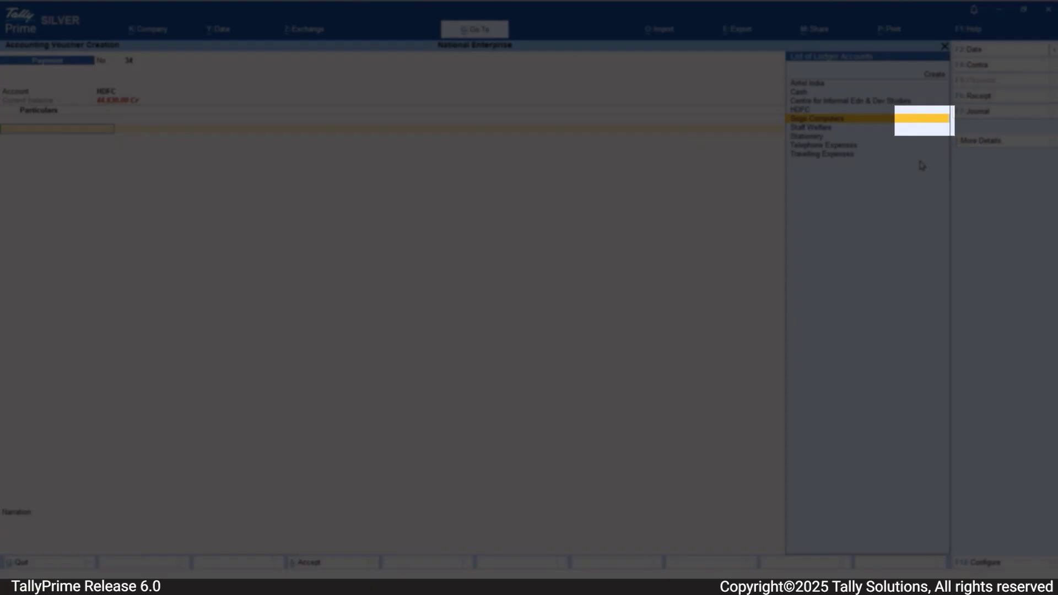
key(Return)
key(Return)
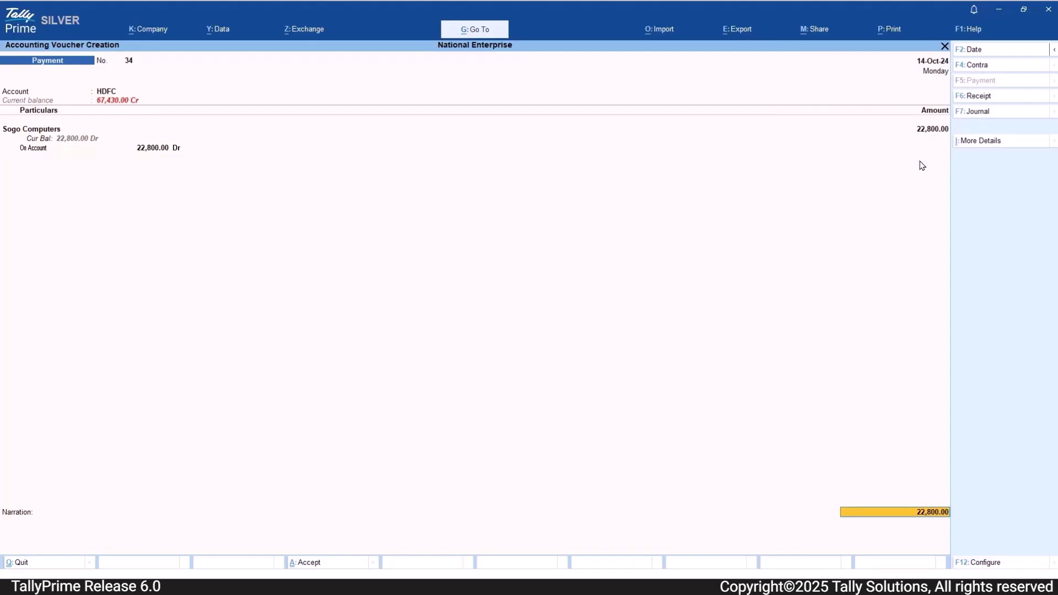
key(Return)
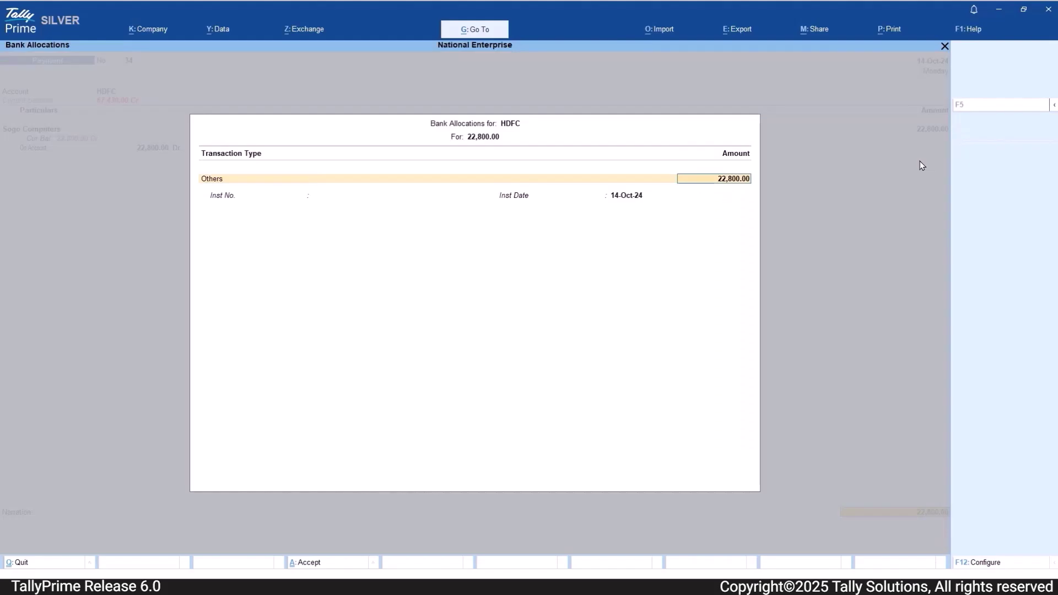
key(Return)
key(Return)
key(Return)
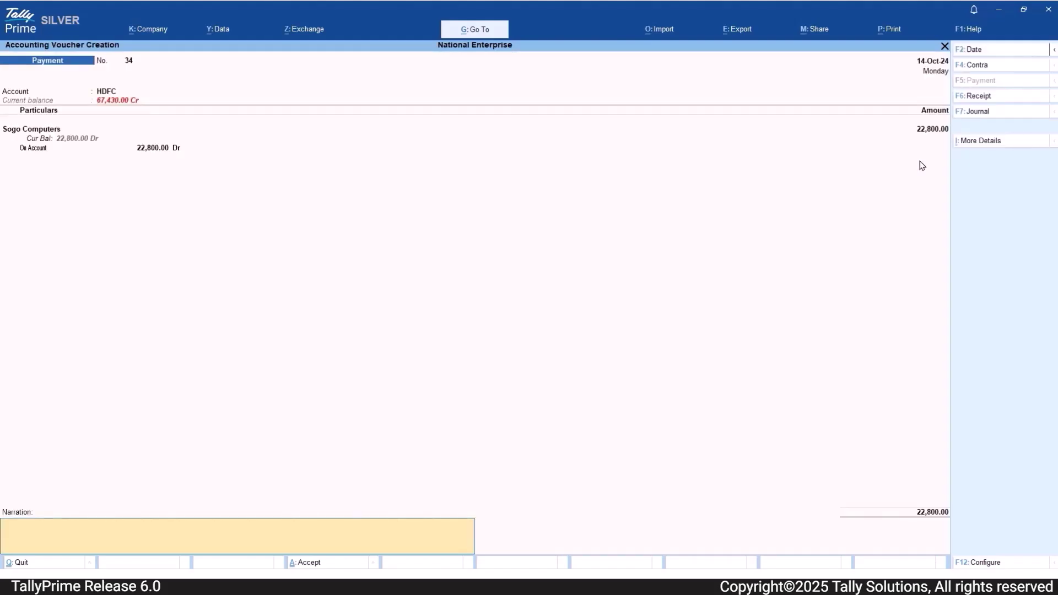
key(Return)
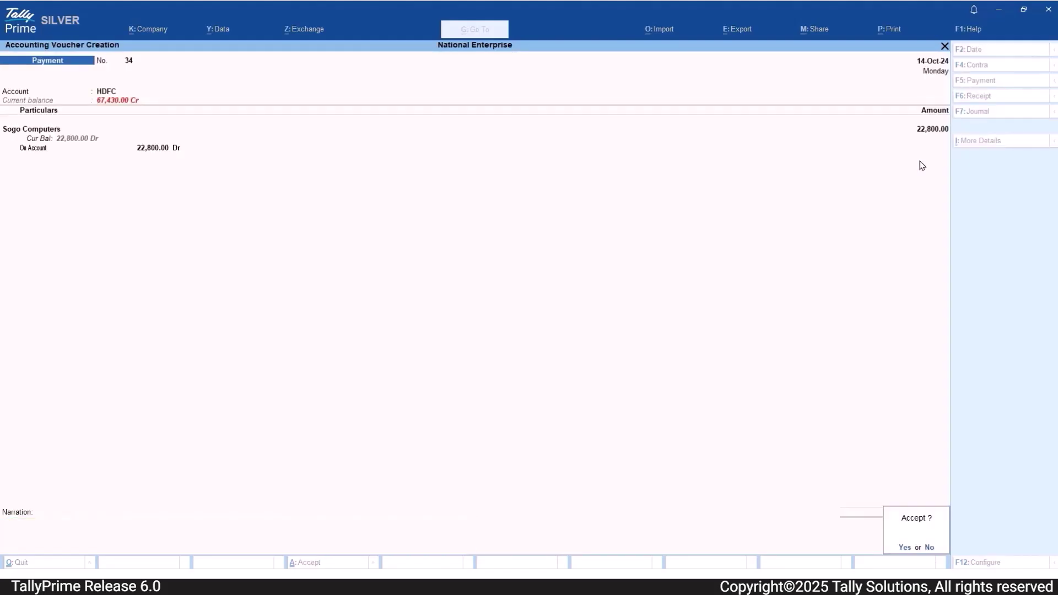
key(Return)
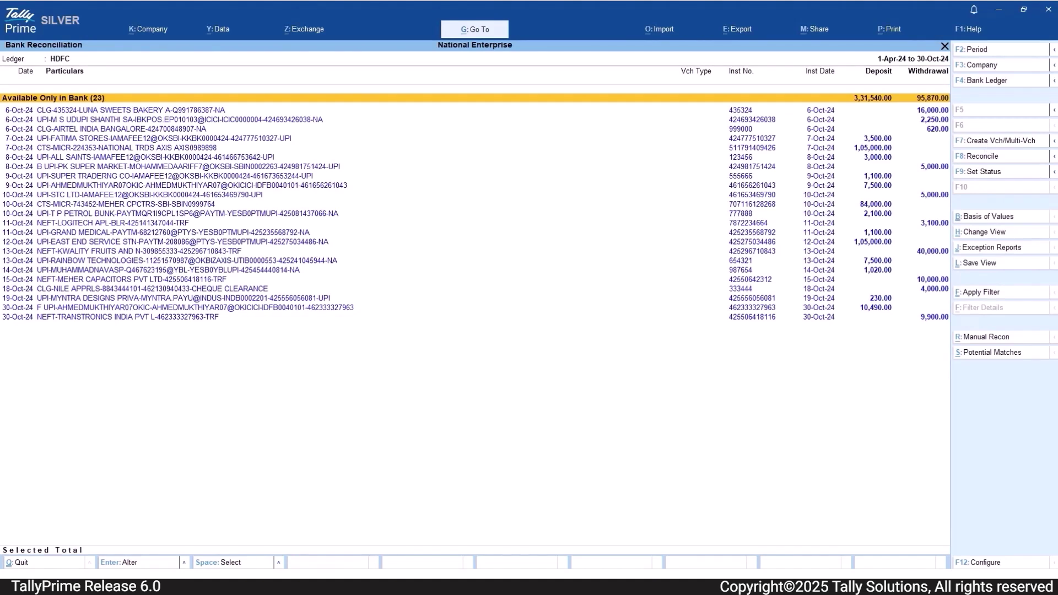
- Leave Bank Reconciliation and open the Imported Bank Data report for the HDFC ledger
key(Escape)
key(Escape)
key(Escape)
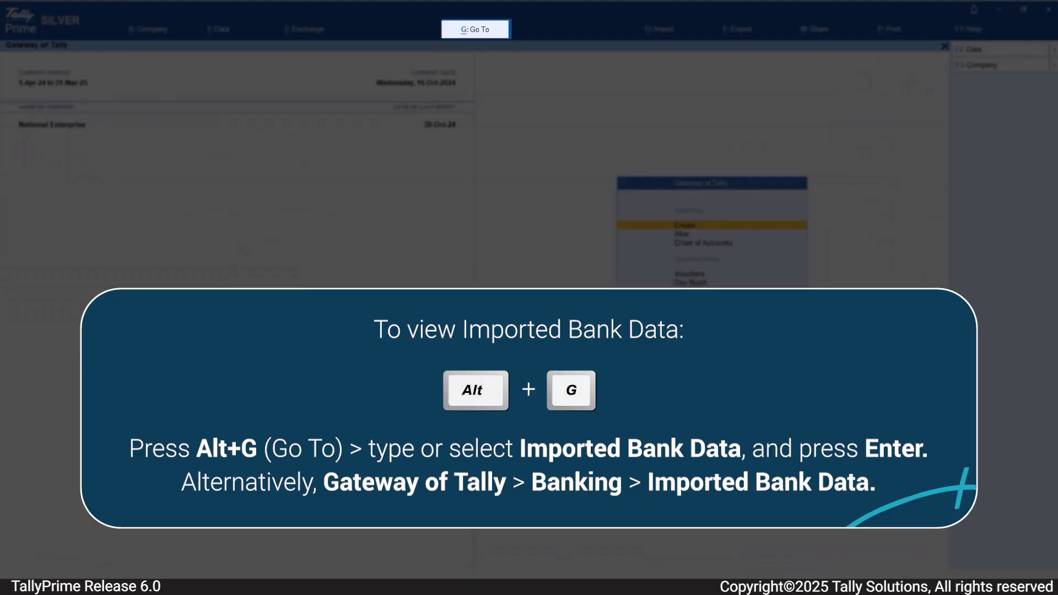
key(alt+g)
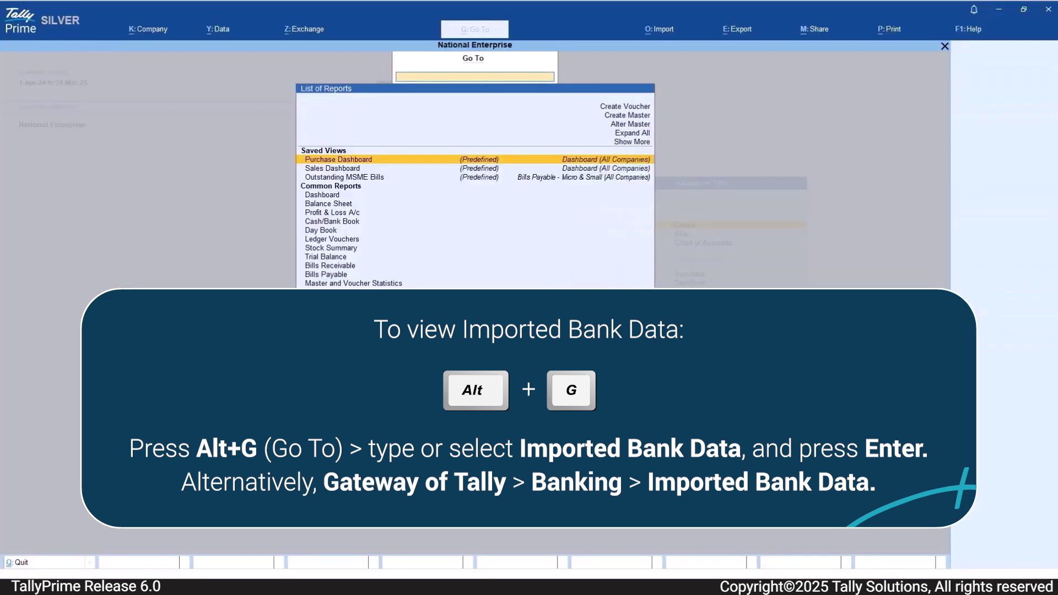
text(Imp)
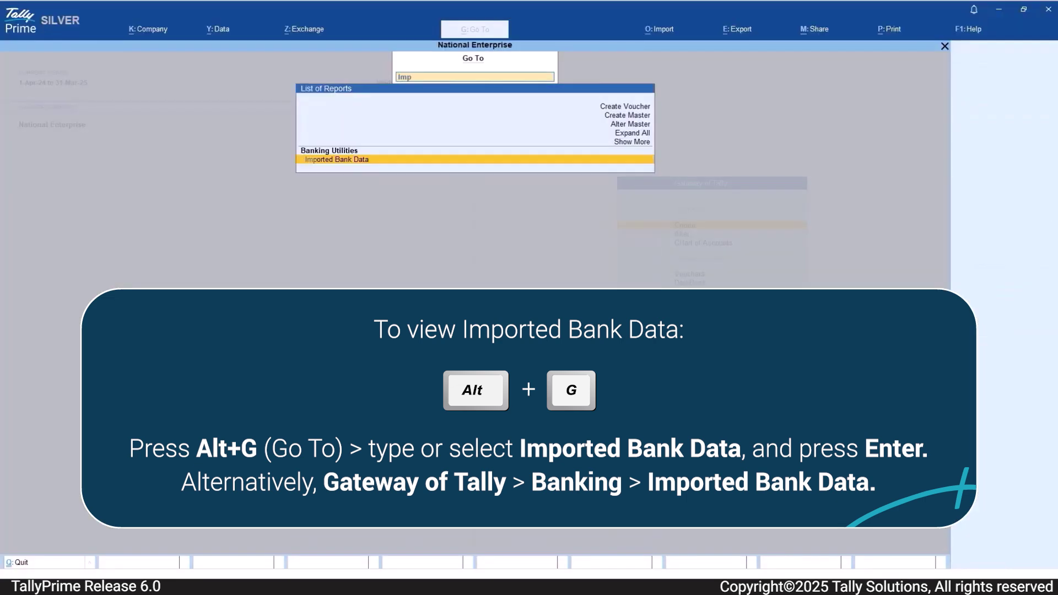
text(orte)
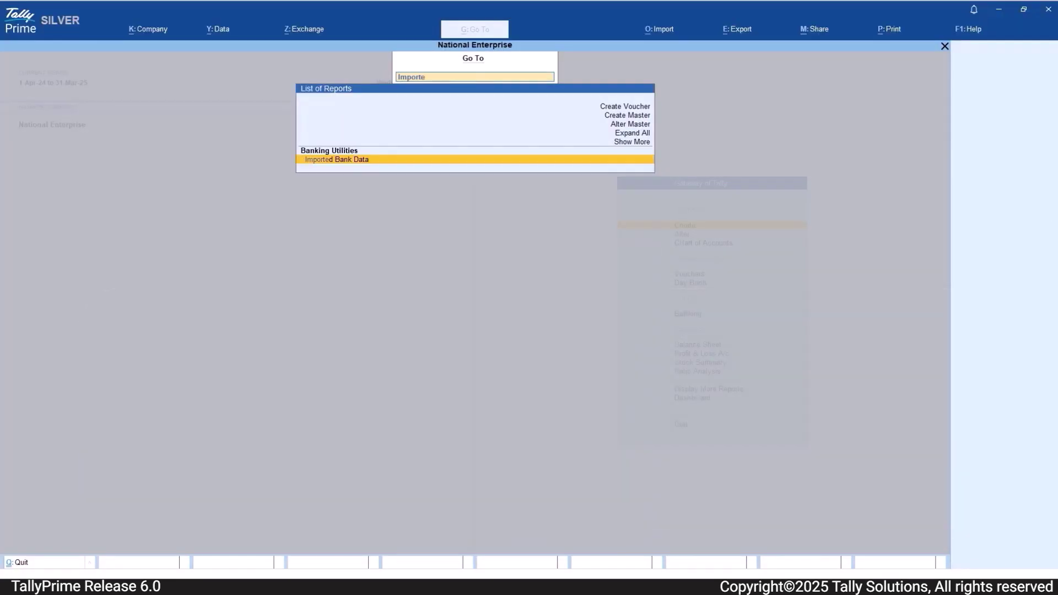
key(Return)
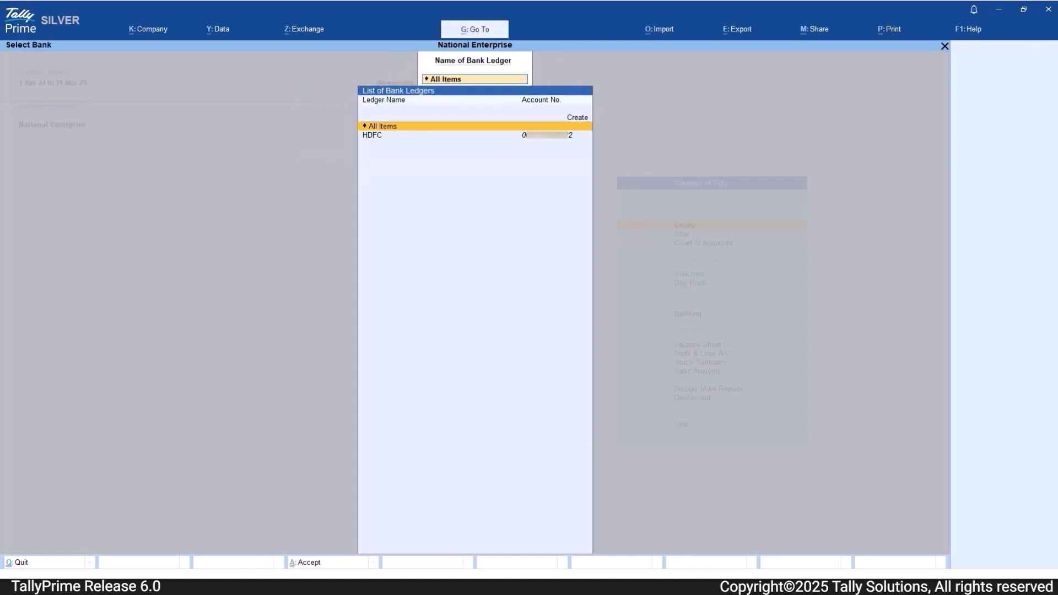
key(Down)
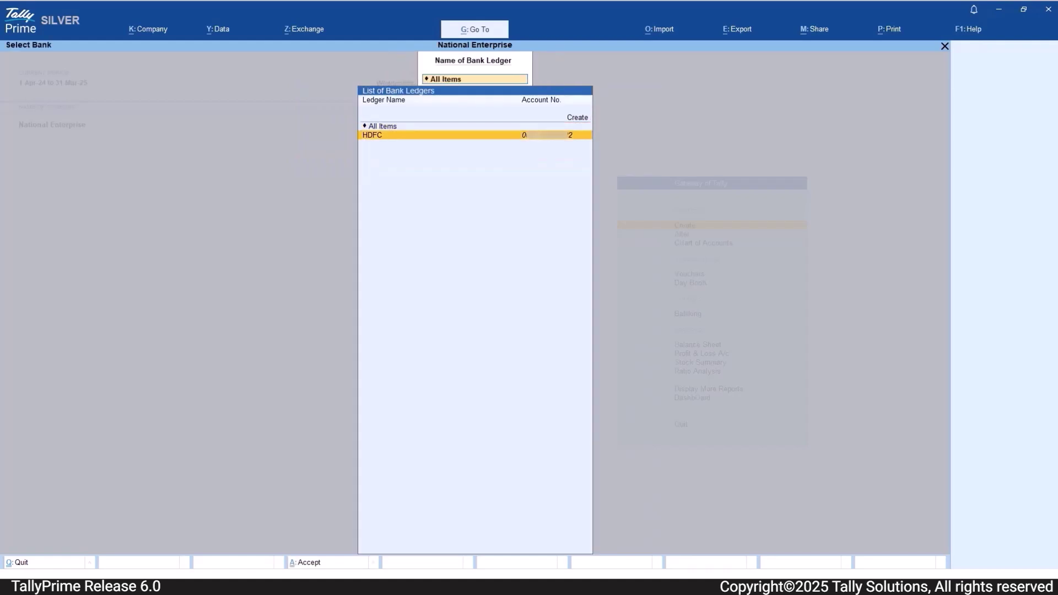
key(Return)
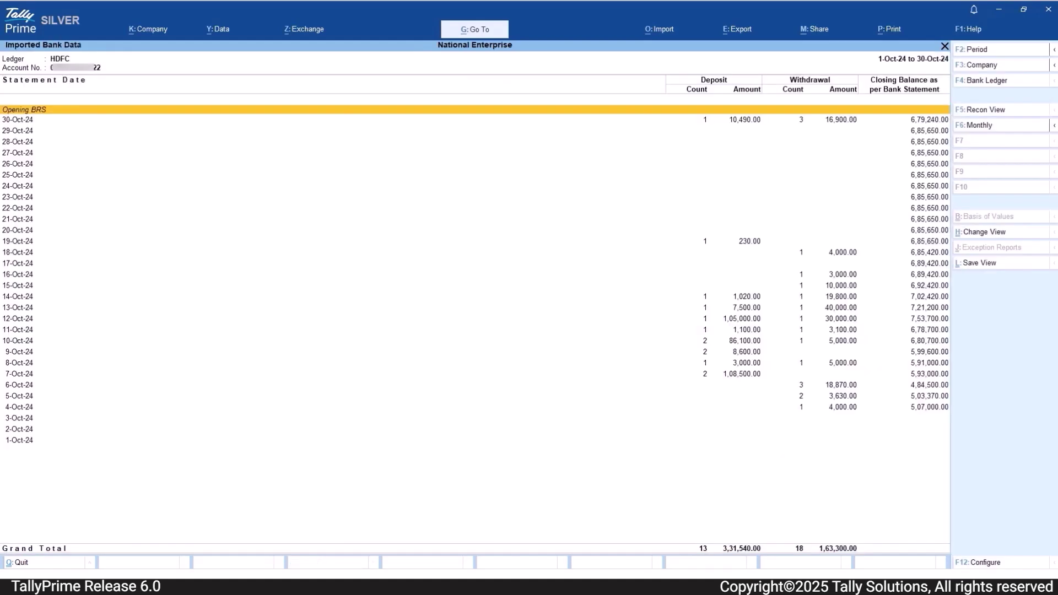
- Open the imported transactions for 30-Oct-24 and select the NEFT-Transtronics India withdrawal of 9,900.00
key(Down)
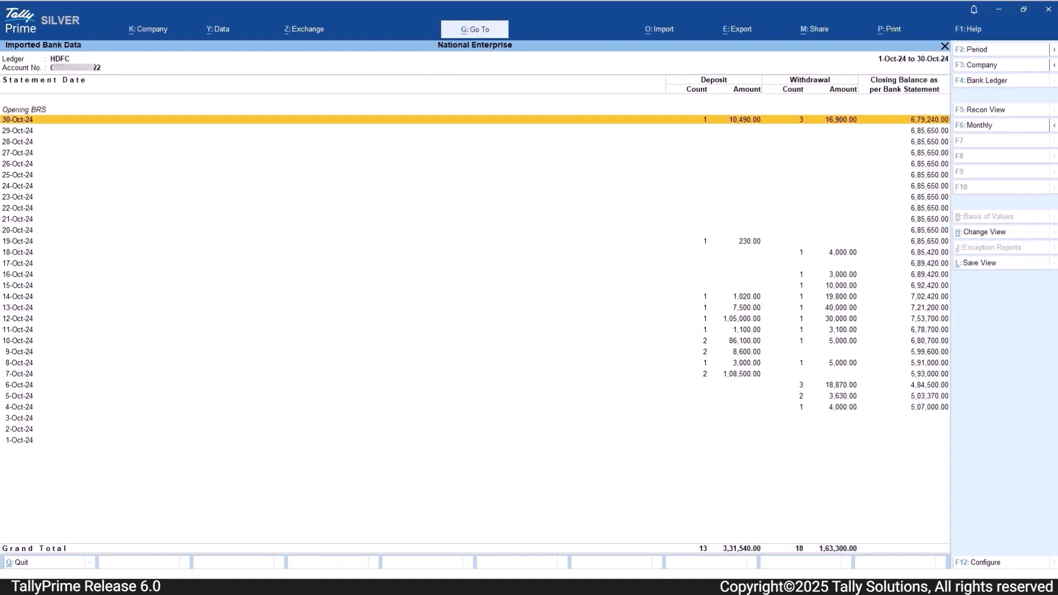
key(Return)
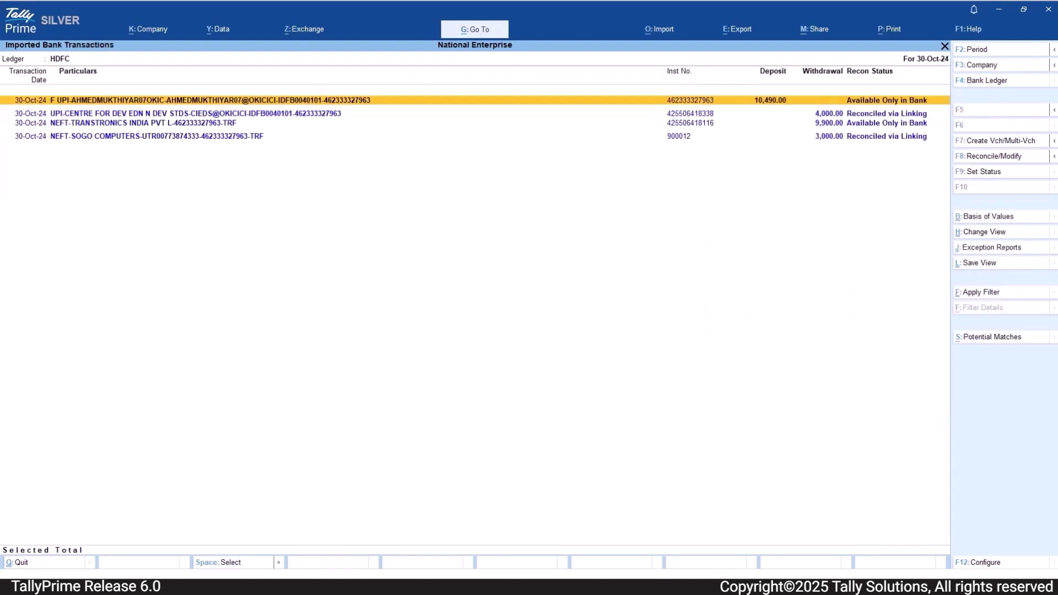
key(Down)
key(Down)
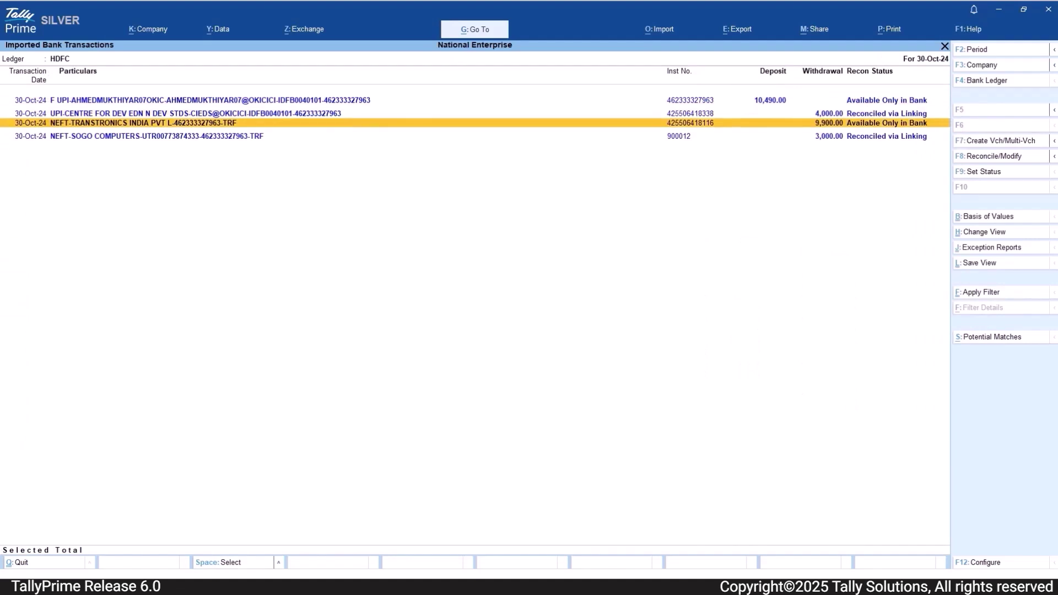
key(space)
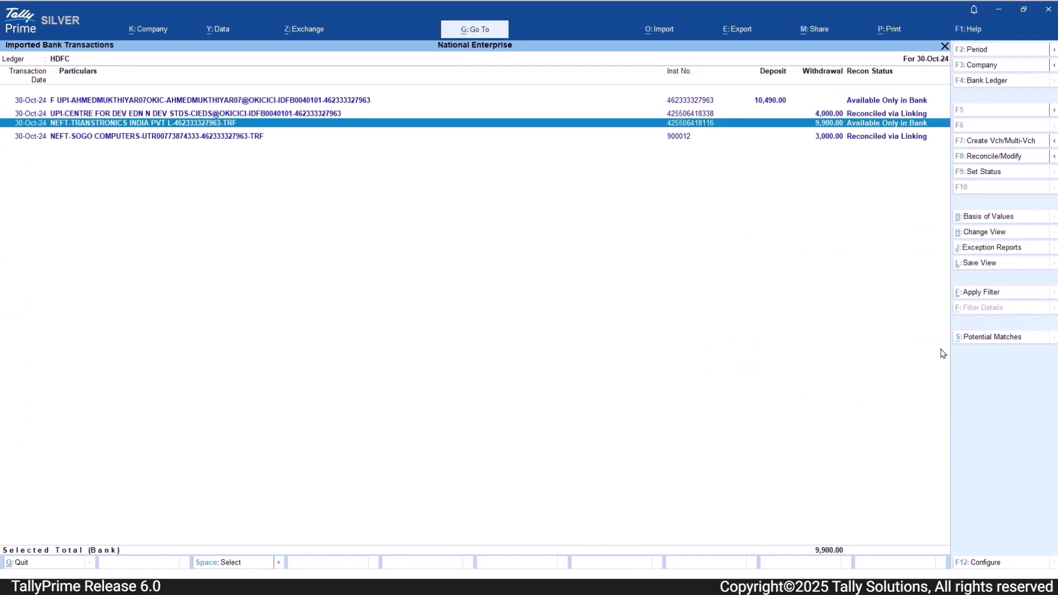